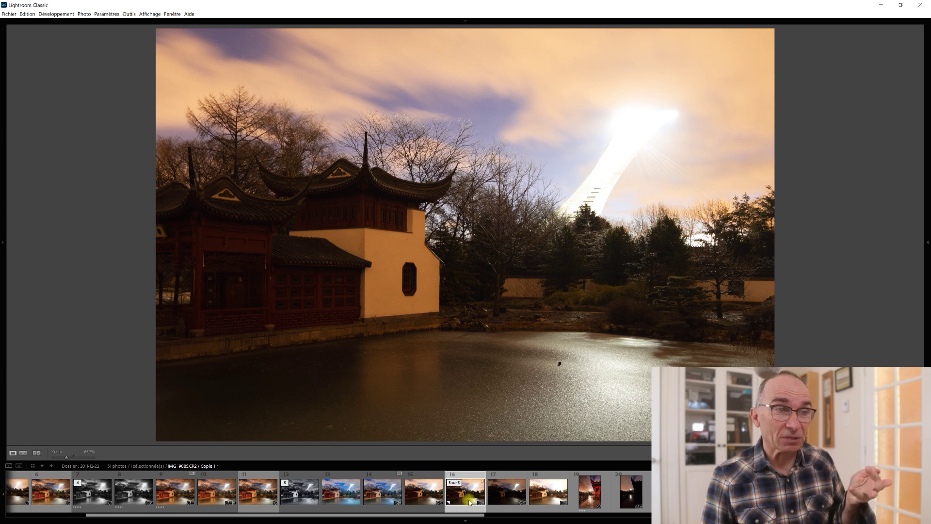
Step: Preview the earlier blue-toned and TIFF edits of the pavilion photo from filmstrip thumbnails 13 and 12
click(349, 498)
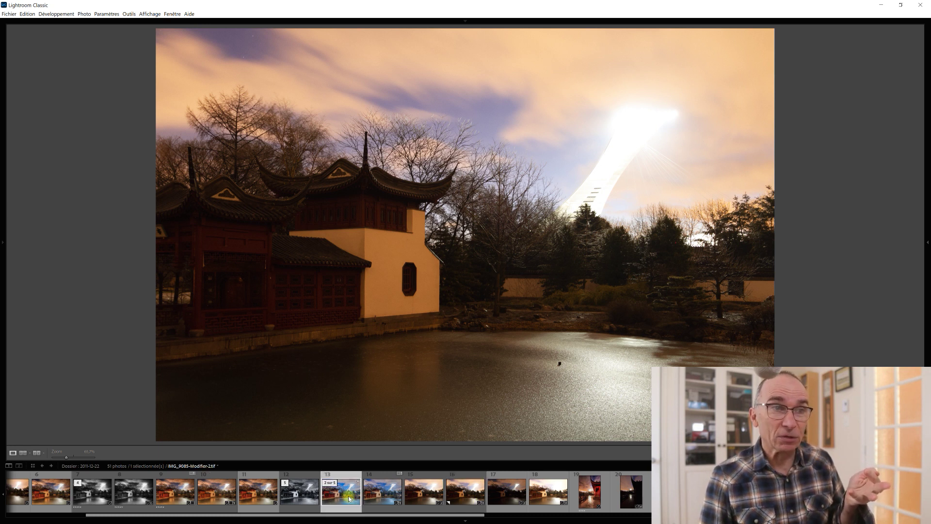
mouse_move(341, 490)
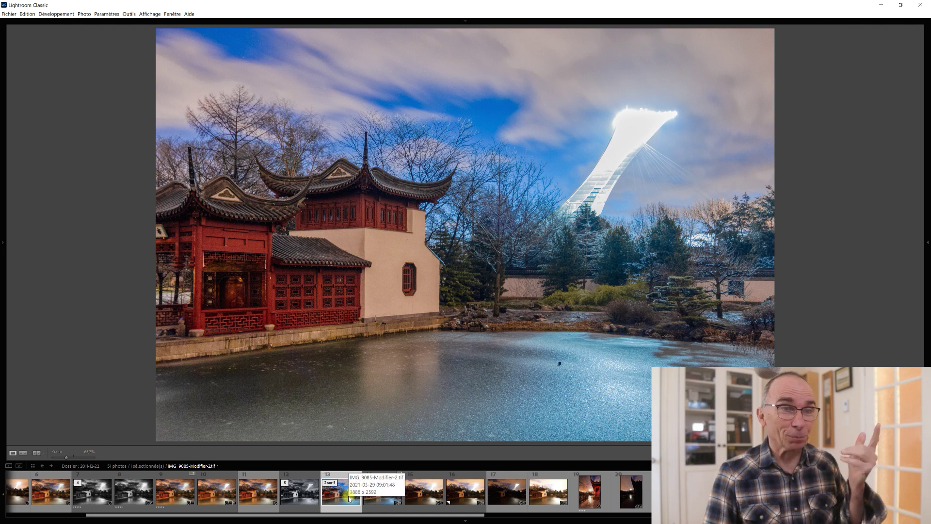
click(300, 496)
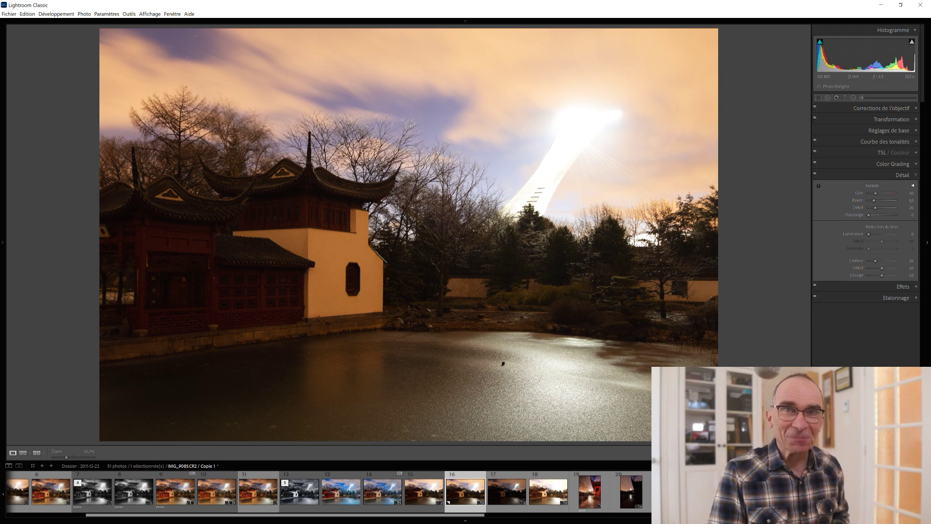
Step: Hide the filmstrip with F6 so the pavilion photo fills the freed space
key(F6)
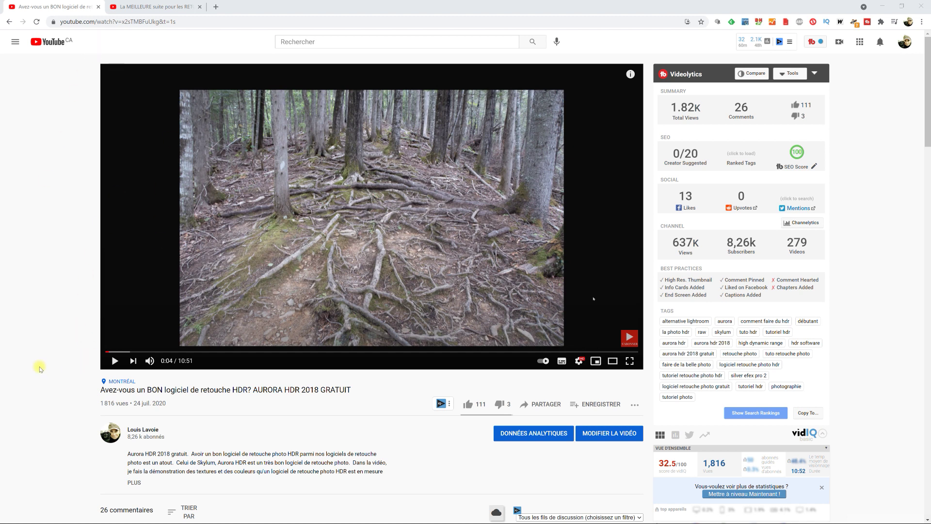
Step: Expand the video description and follow the skylum.com Aurora HDR 2018 free download link
scroll(121, 376, down, 2)
scroll(121, 376, down, 2)
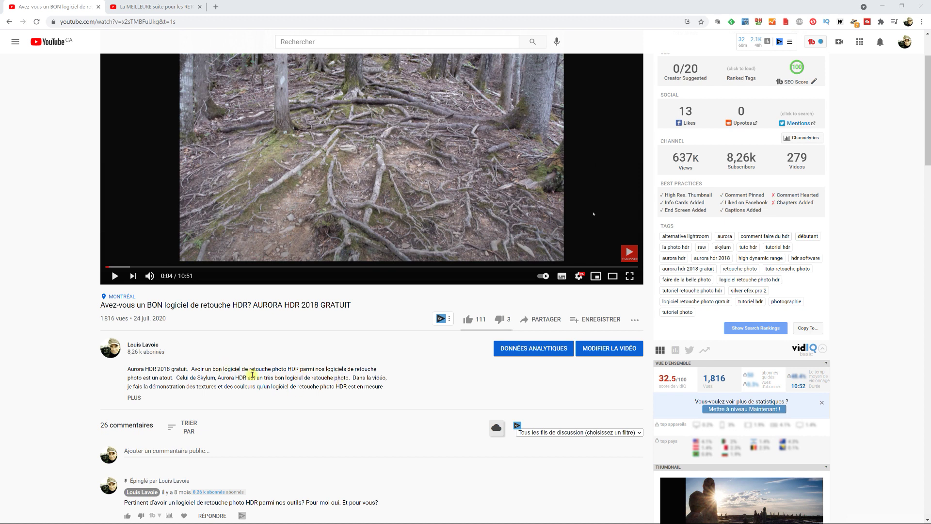
click(134, 397)
scroll(64, 399, down, 2)
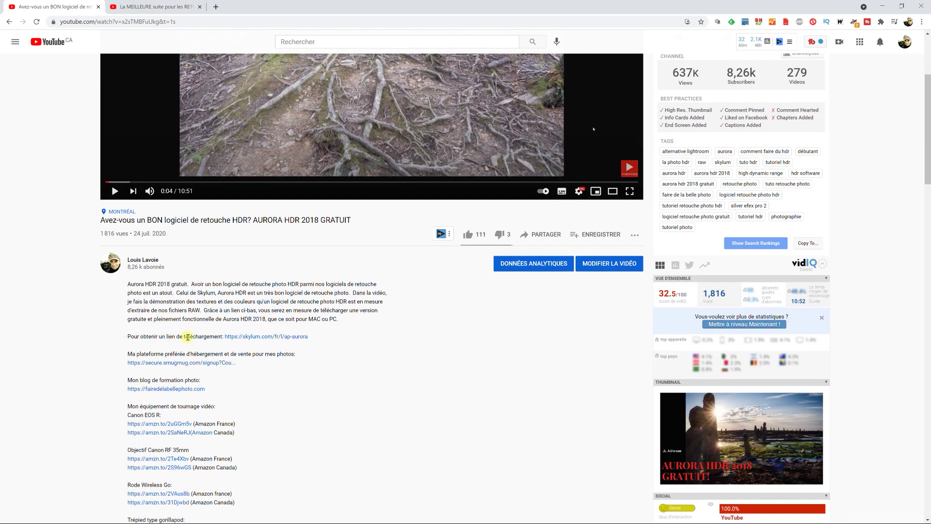
click(278, 337)
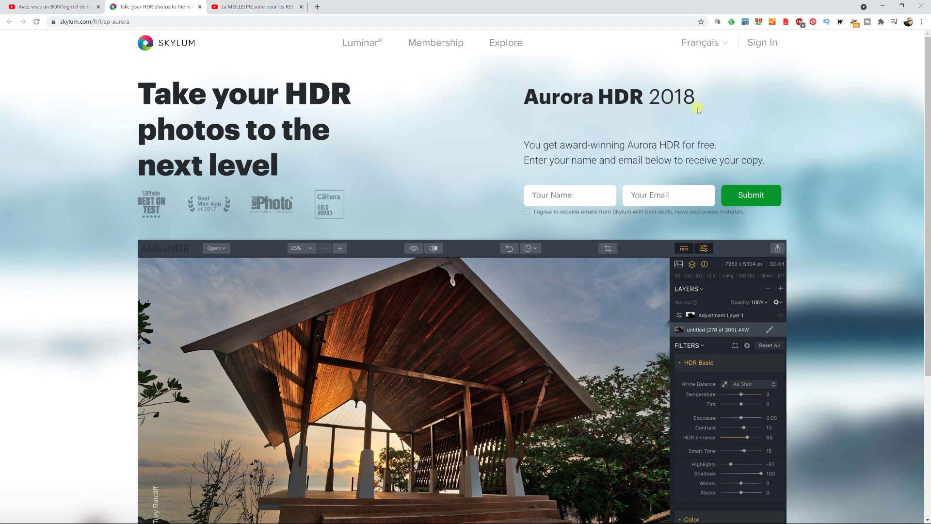
Step: Look over the name and email sign-up fields, leave them unfilled, and move to the Nik Collection video
click(555, 193)
click(676, 194)
click(817, 186)
click(255, 8)
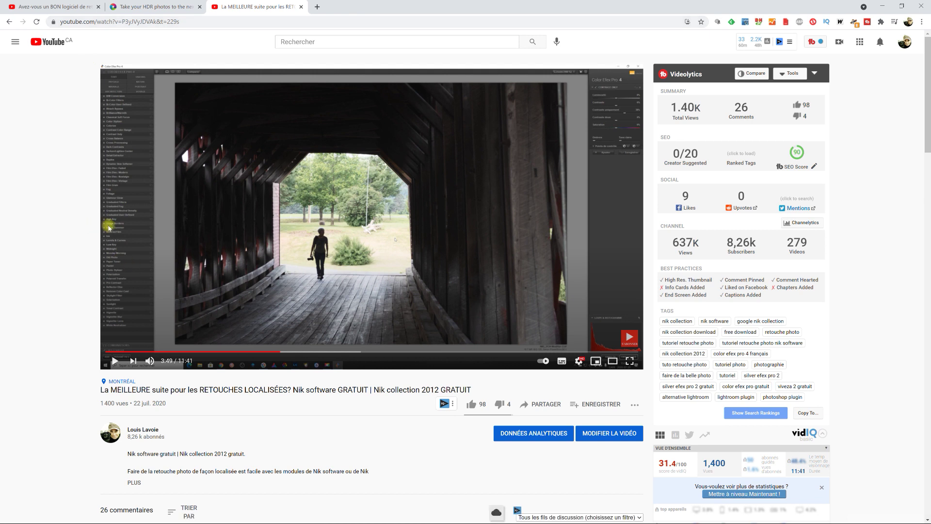
Step: Expand the Nik Collection 2012 video description and follow its nikcollection.dxo.com download link
scroll(139, 228, down, 2)
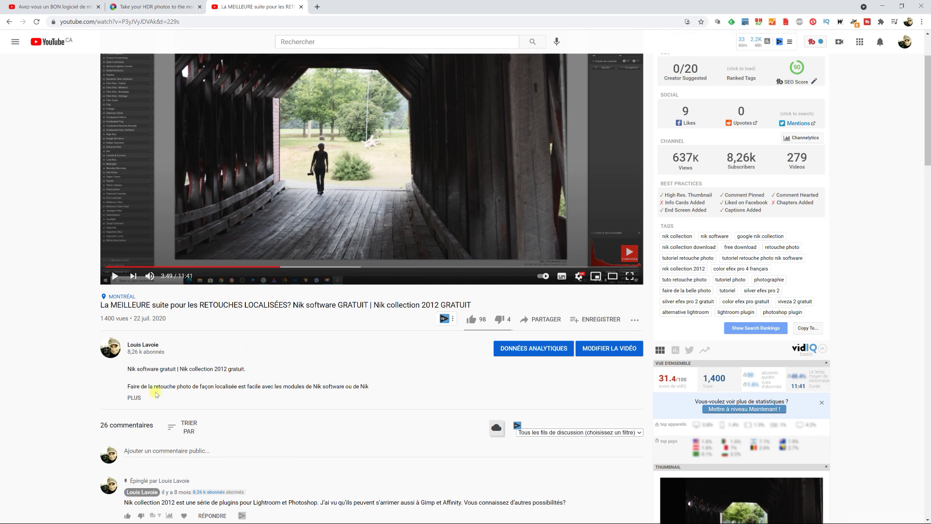
click(133, 397)
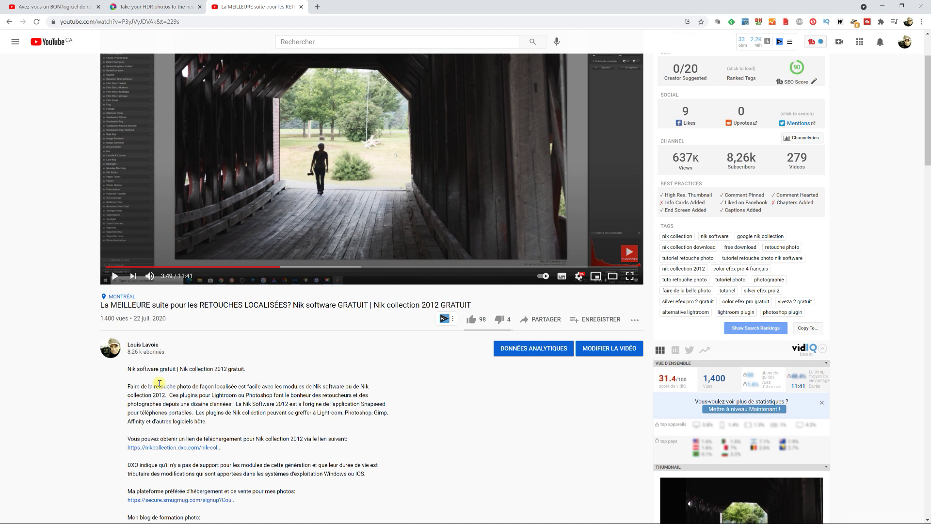
scroll(230, 319, down, 1)
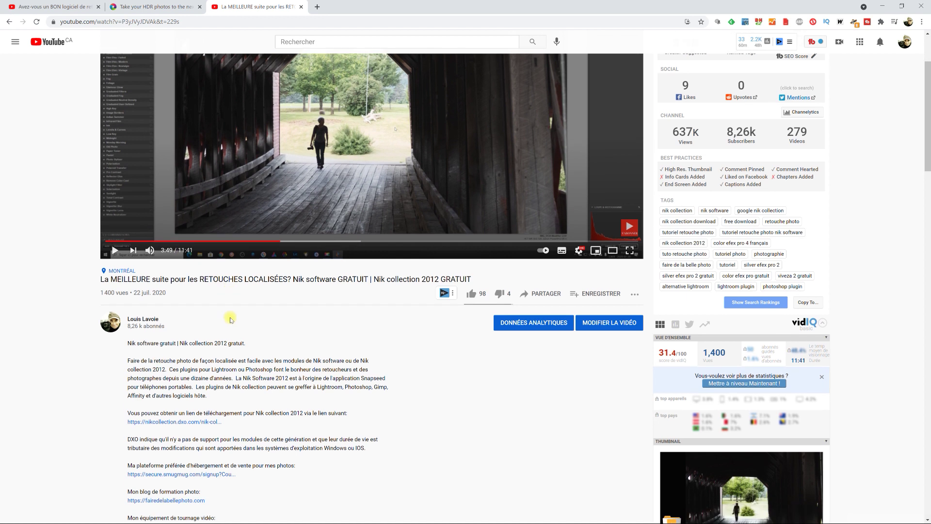
scroll(270, 322, down, 2)
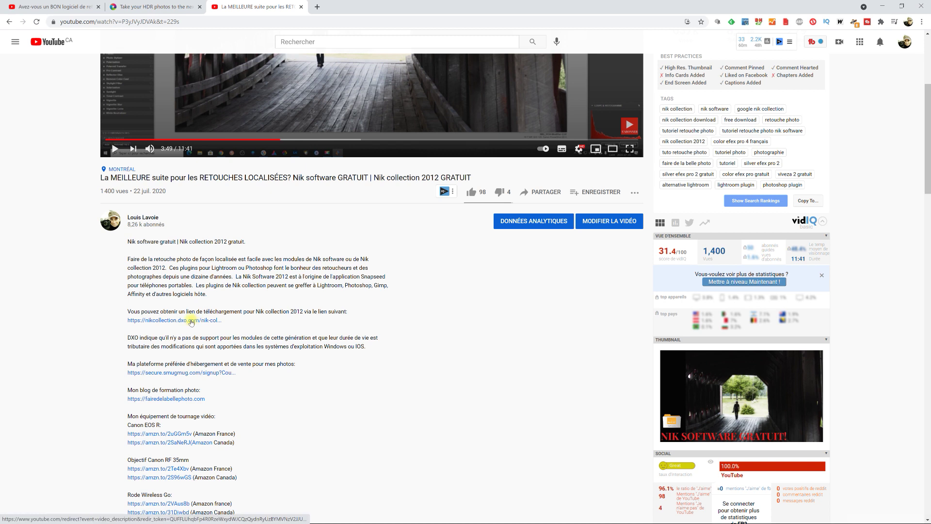
click(190, 320)
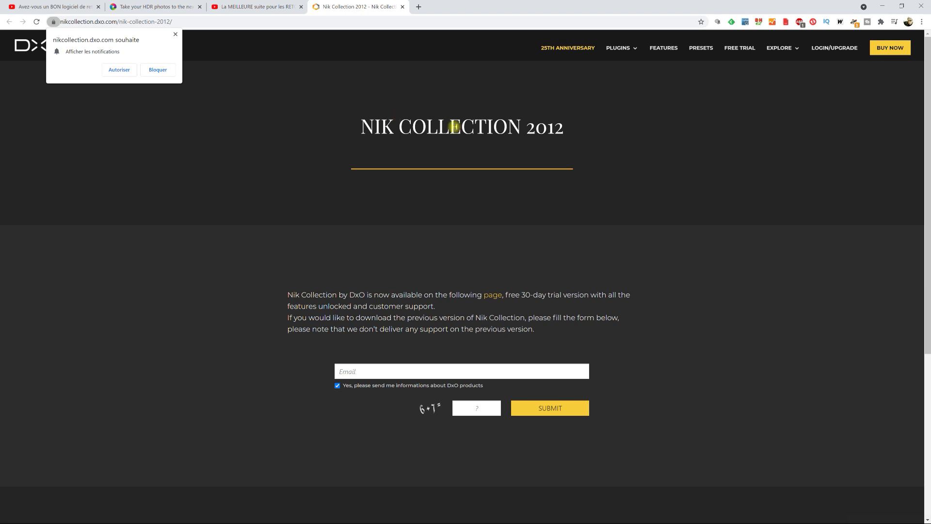
Step: Dismiss the DxO site's notification permission popup
click(175, 34)
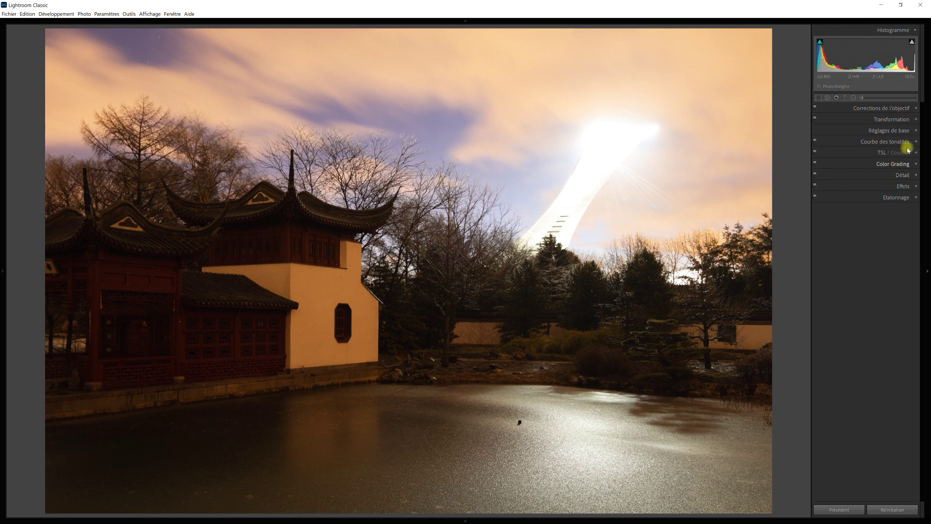
Step: Neutralise the white balance by sampling the sky, then pull down the highlights
click(916, 131)
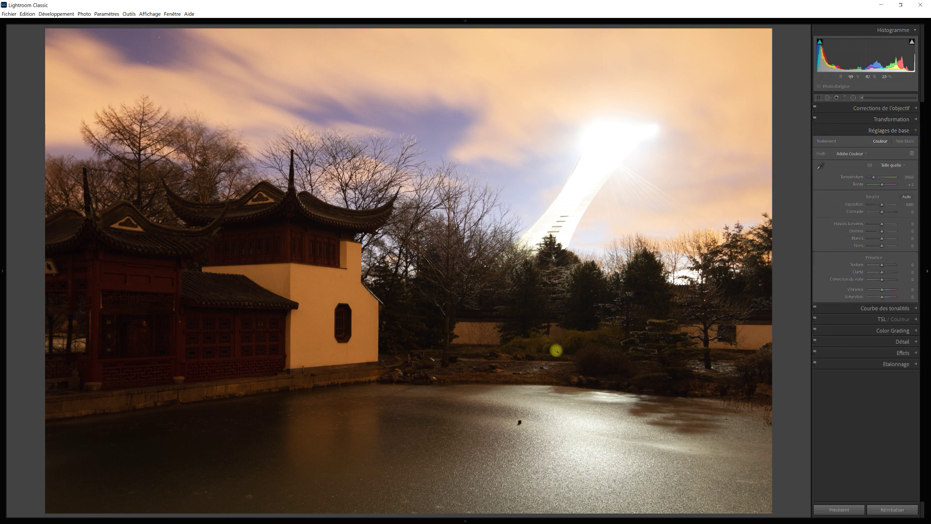
click(821, 165)
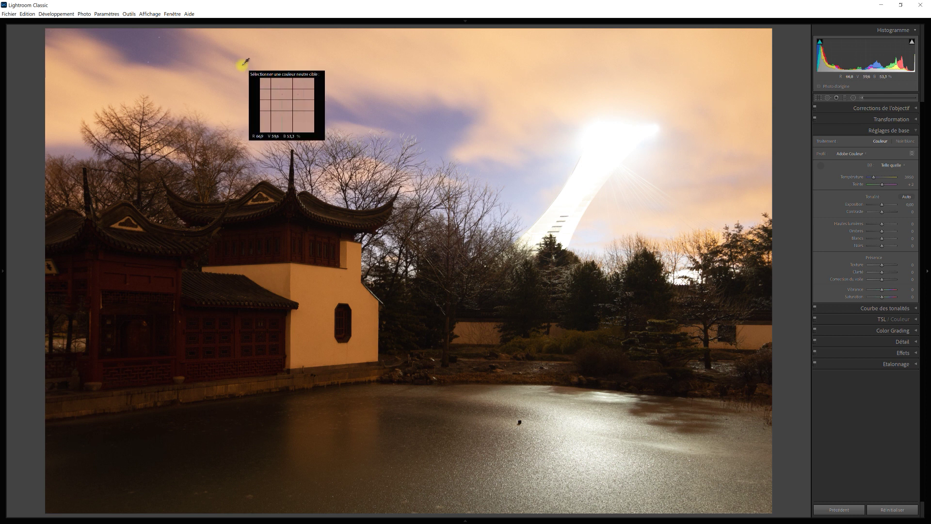
click(246, 65)
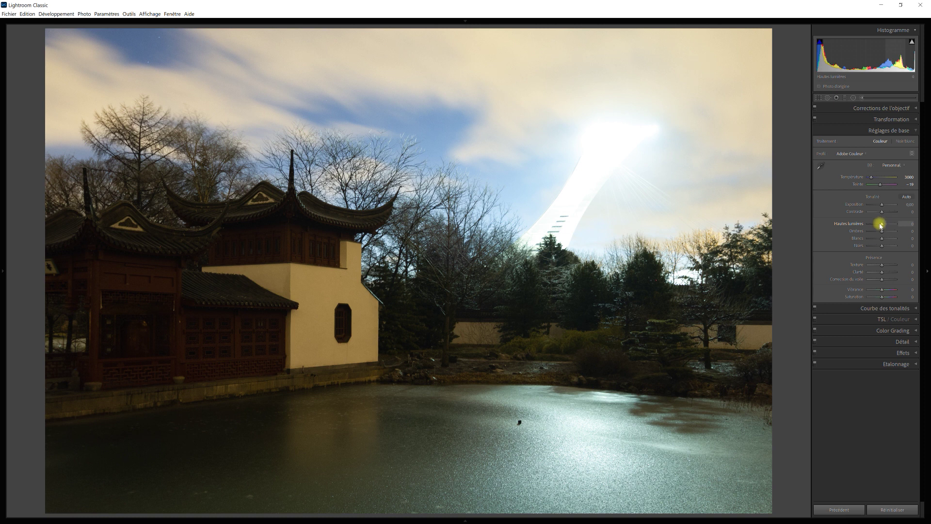
drag(877, 225, 873, 227)
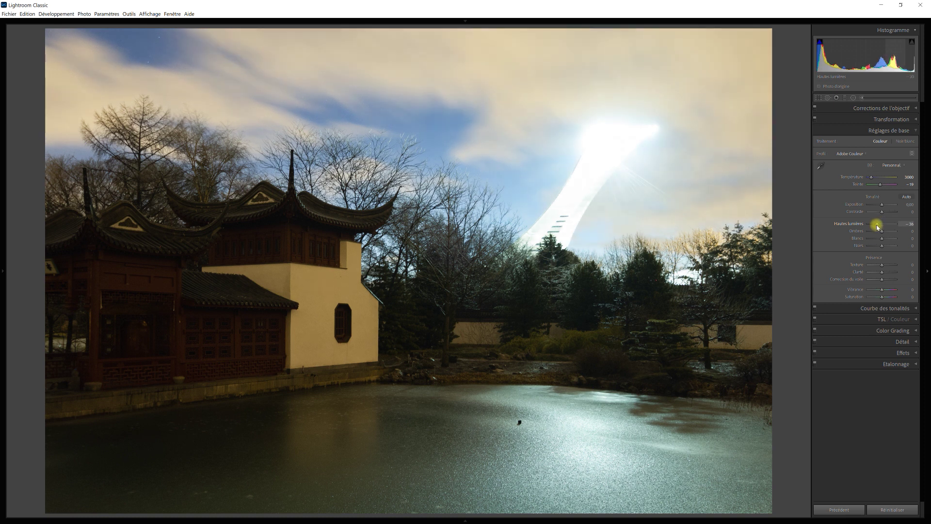
drag(873, 226, 874, 226)
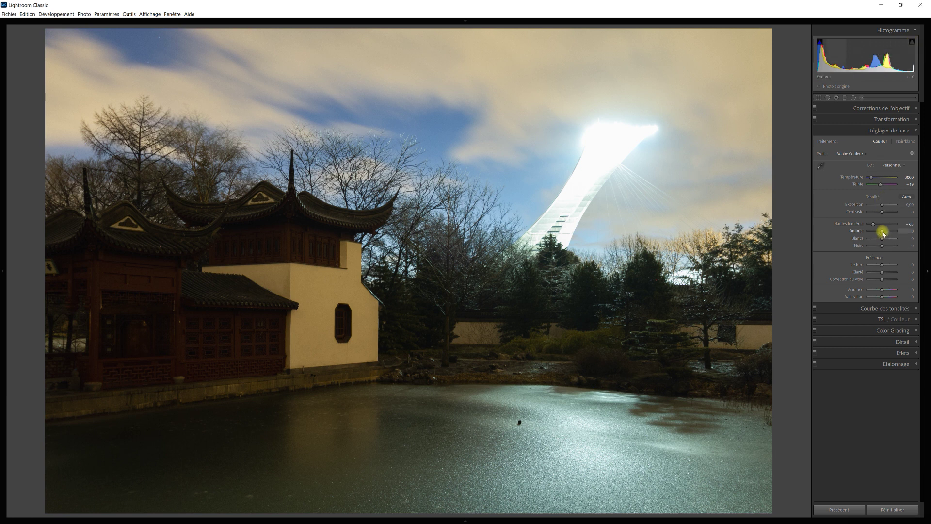
Step: Lift the shadows to about +56
drag(883, 233, 884, 233)
drag(883, 233, 890, 234)
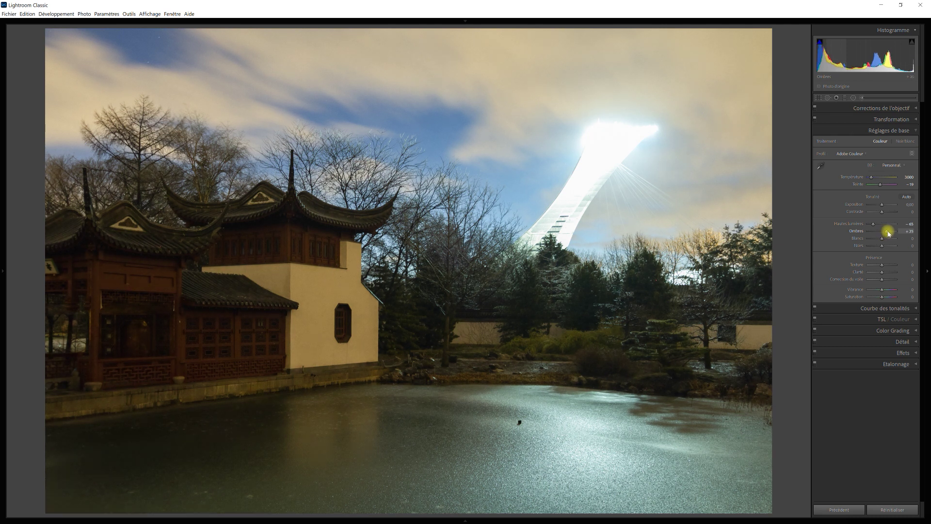
drag(890, 234, 889, 234)
drag(890, 233, 891, 234)
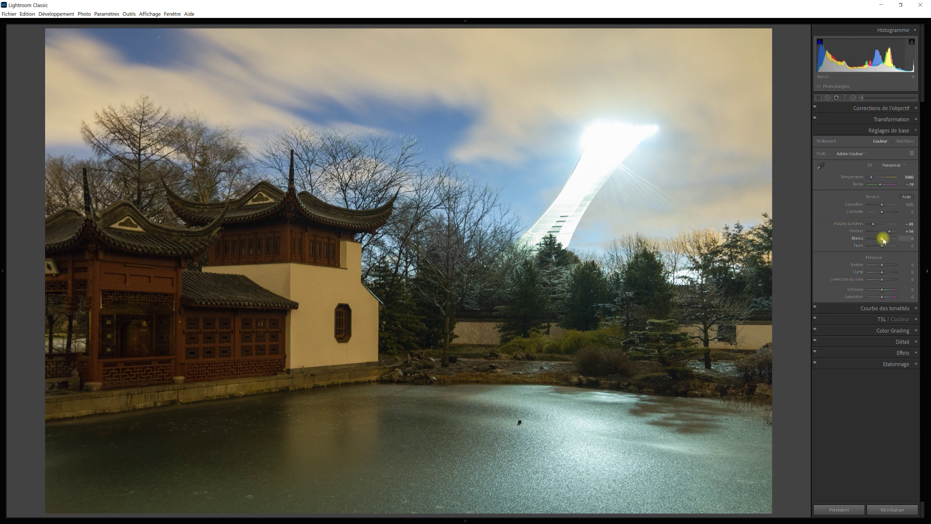
Step: Raise Blancs to +13 and deepen Noirs without clipping, then zoom into the sky
alt+click(883, 239)
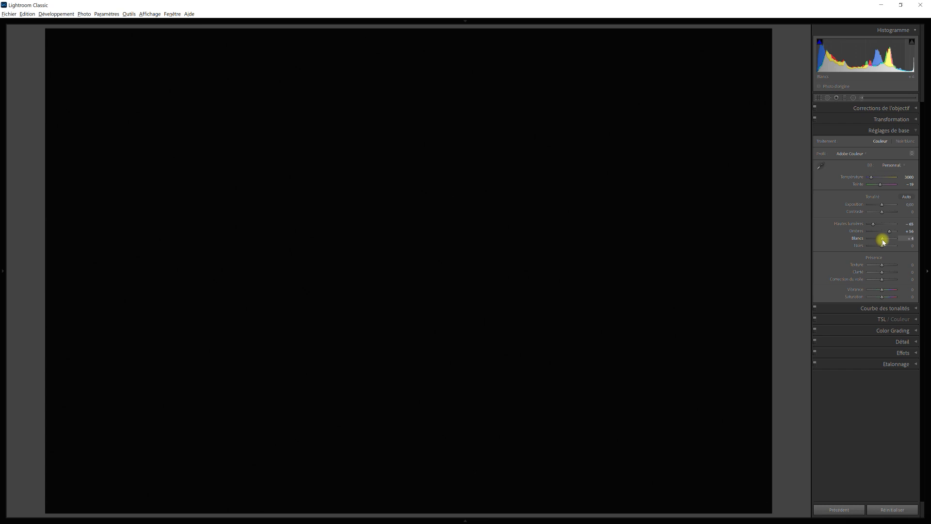
drag(882, 241, 884, 242)
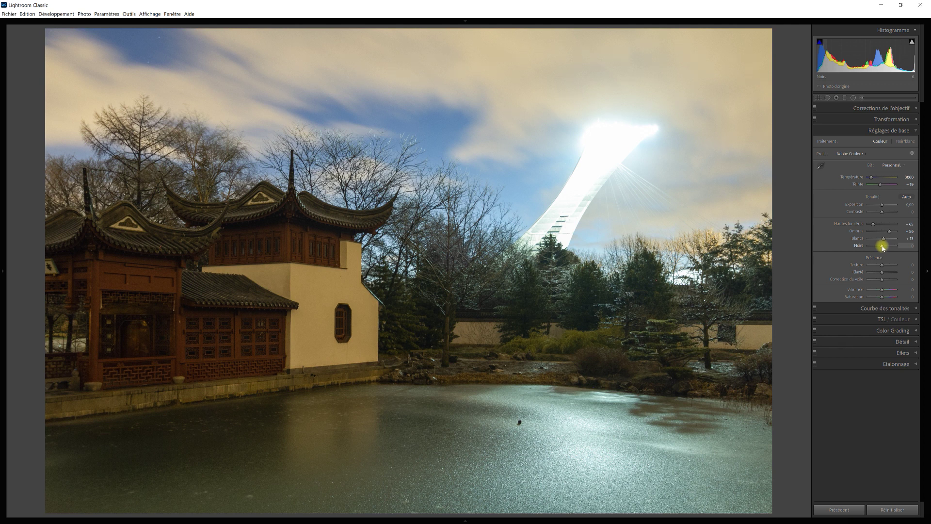
drag(883, 247, 882, 247)
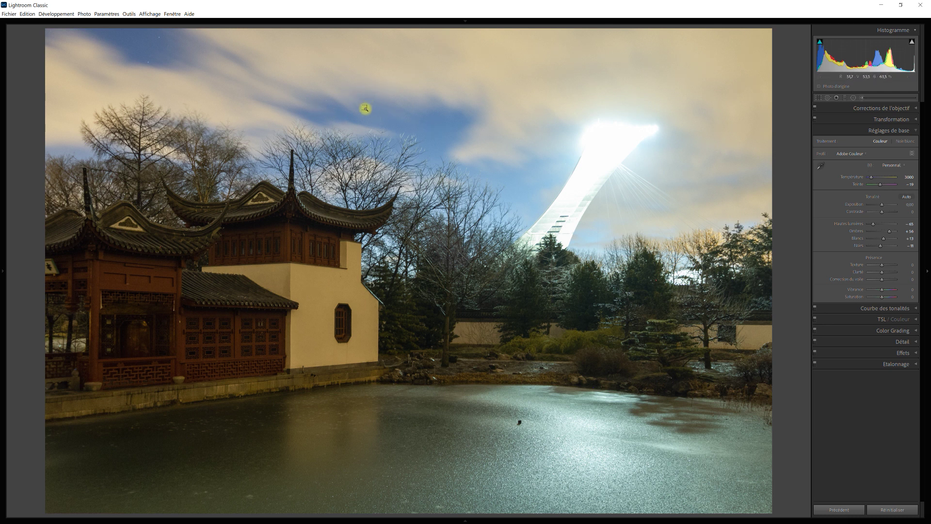
drag(365, 95, 474, 131)
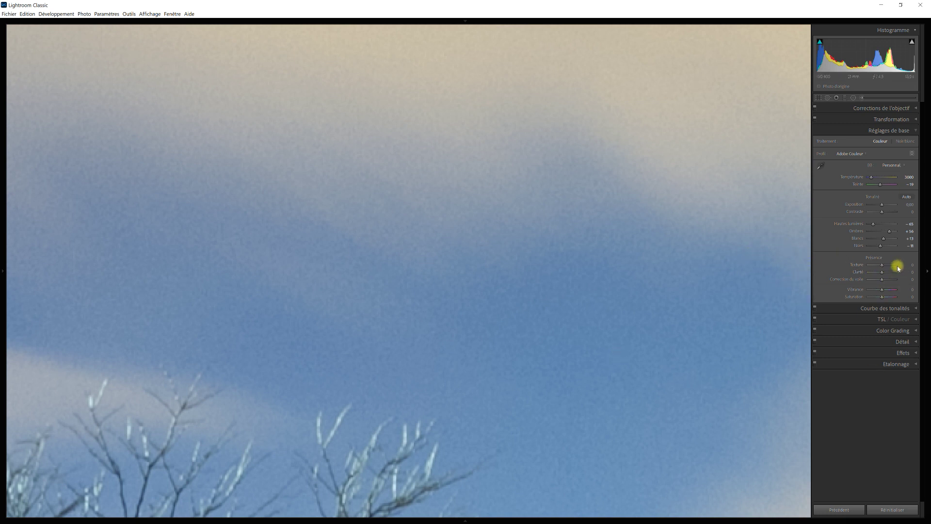
Step: Apply sharpening and luminance noise reduction around 30 in the Détail panel
click(915, 341)
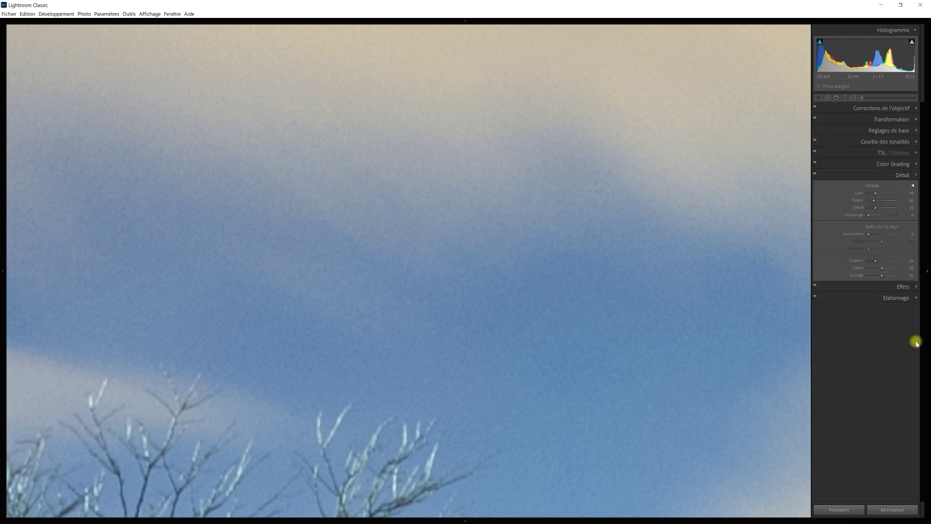
drag(868, 234, 873, 235)
drag(875, 234, 877, 234)
click(463, 285)
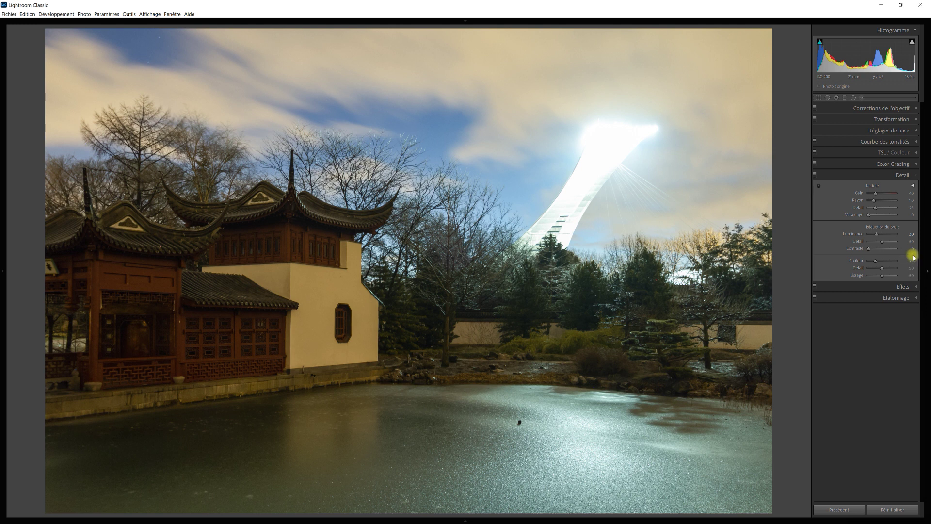
click(916, 174)
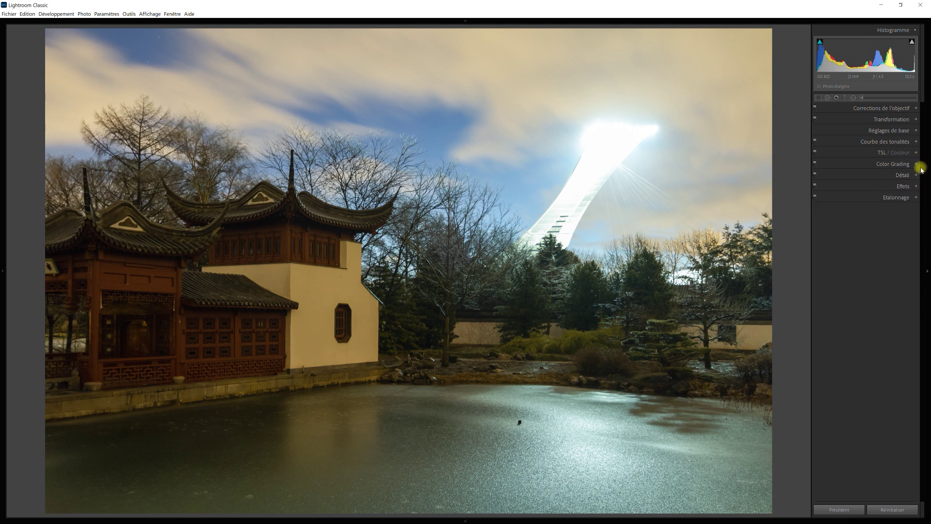
Step: Shift the red and orange hues leftward in the TSL / Couleur panel
click(916, 154)
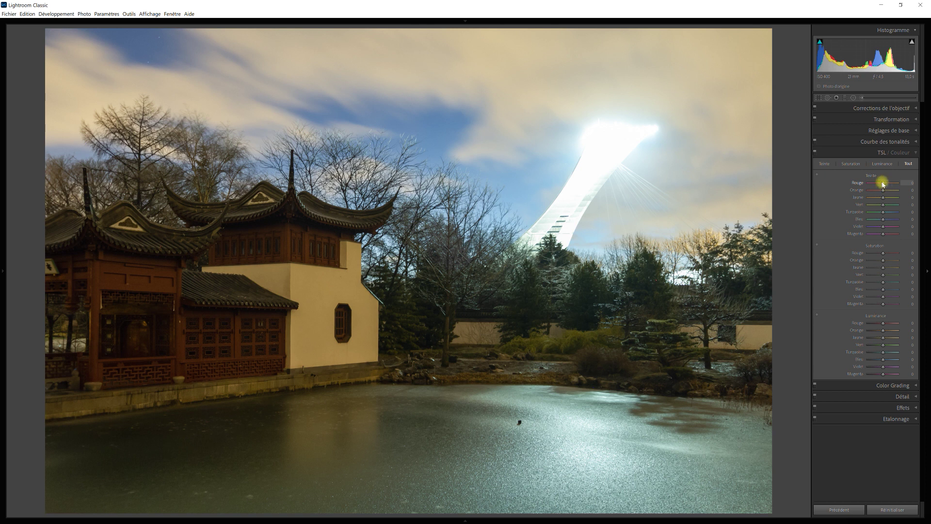
drag(883, 183, 873, 183)
drag(882, 193, 877, 196)
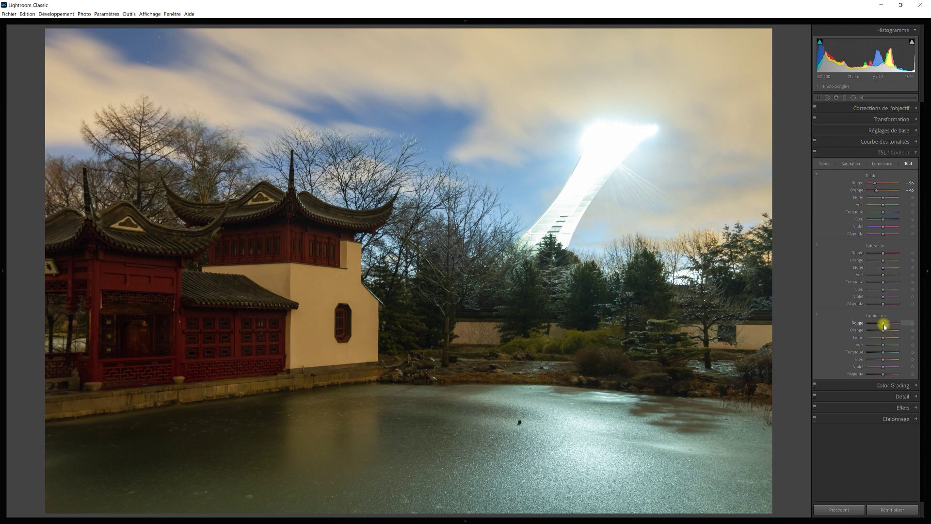
Step: Raise the red and orange luminance to deepen the pavilion's red
drag(887, 325, 892, 326)
drag(885, 331, 887, 332)
drag(888, 331, 891, 332)
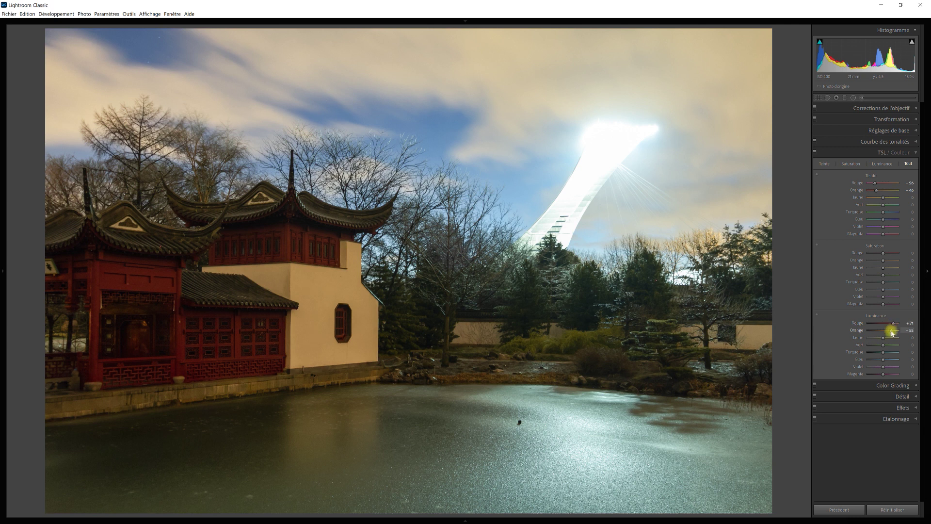
drag(891, 333, 893, 332)
click(837, 99)
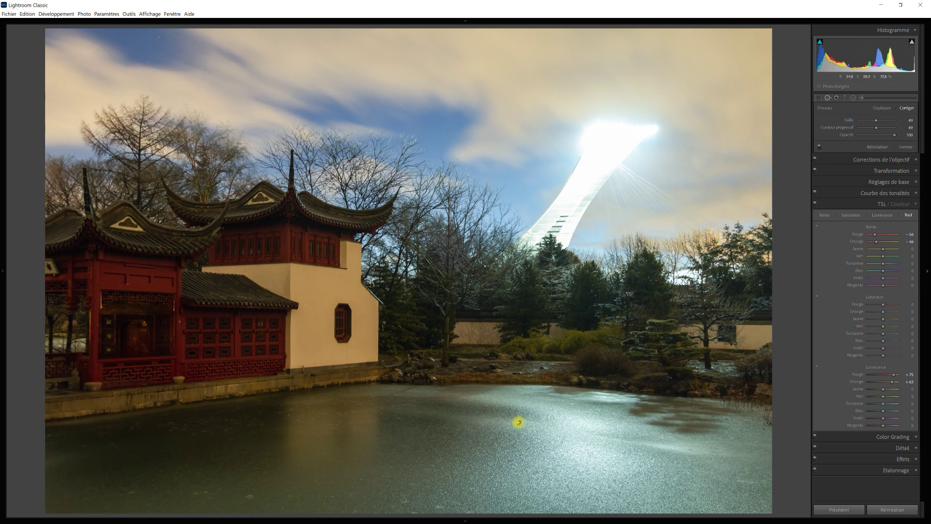
Step: Heal the dark speck on the frozen pond and commit the spot fix
click(518, 422)
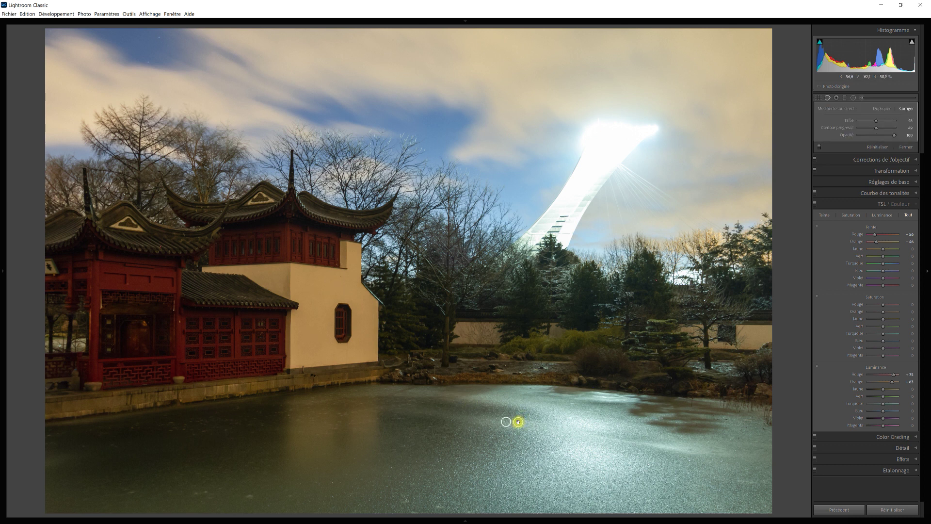
key(Return)
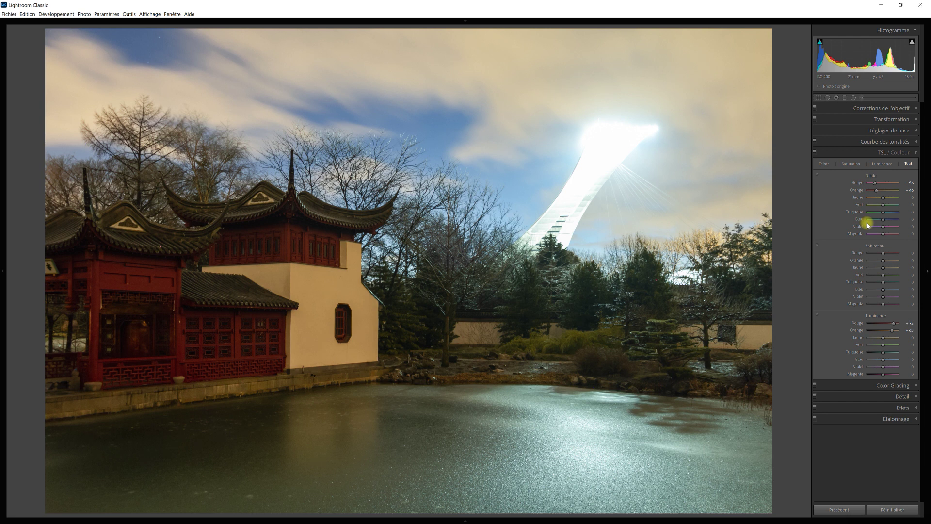
Step: Send a copy with Lightroom corrections to Aurora HDR via Photo > Modifier dans
click(887, 152)
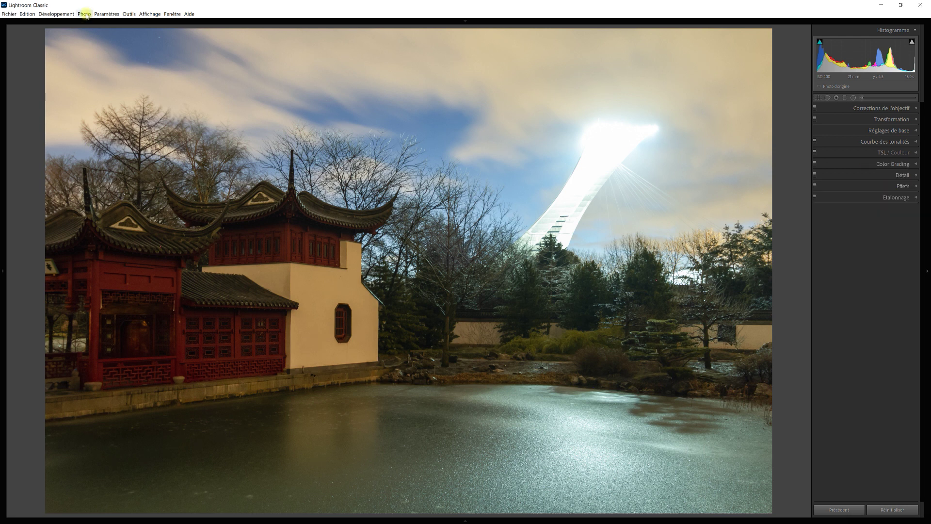
click(85, 14)
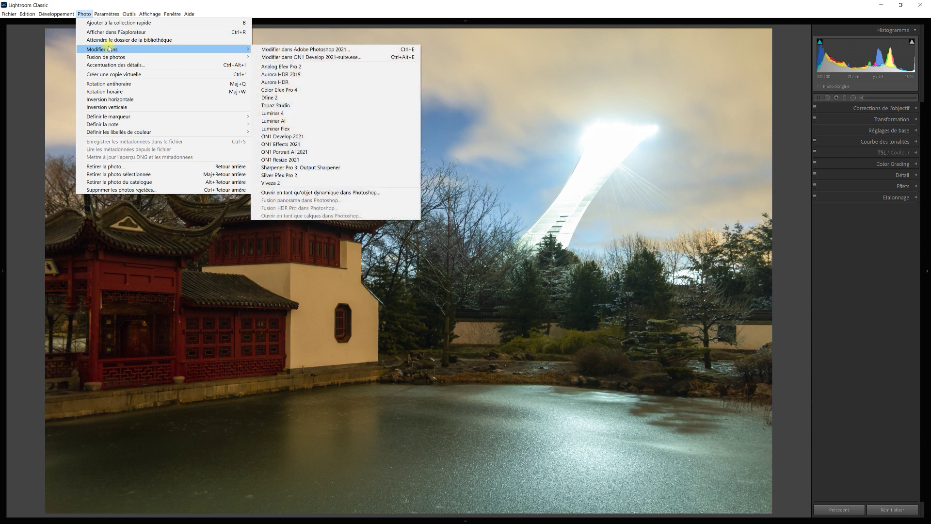
click(294, 83)
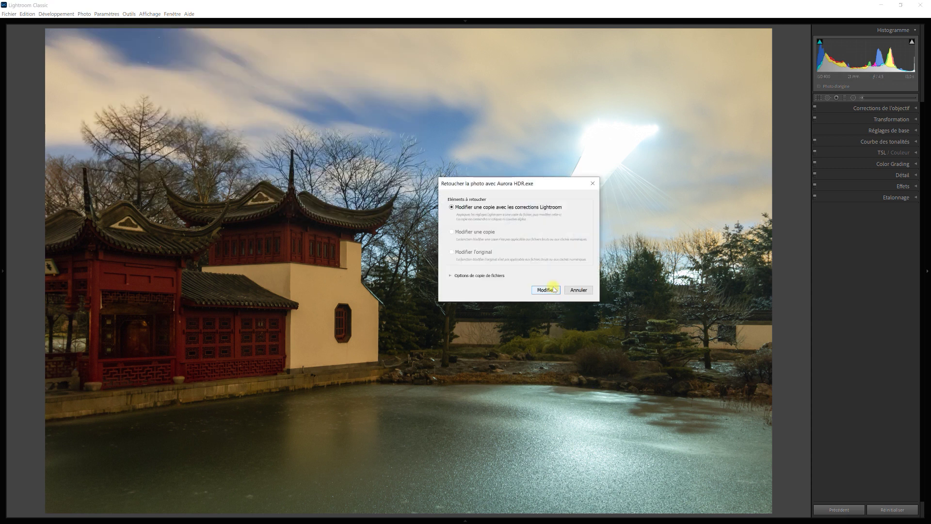
click(546, 290)
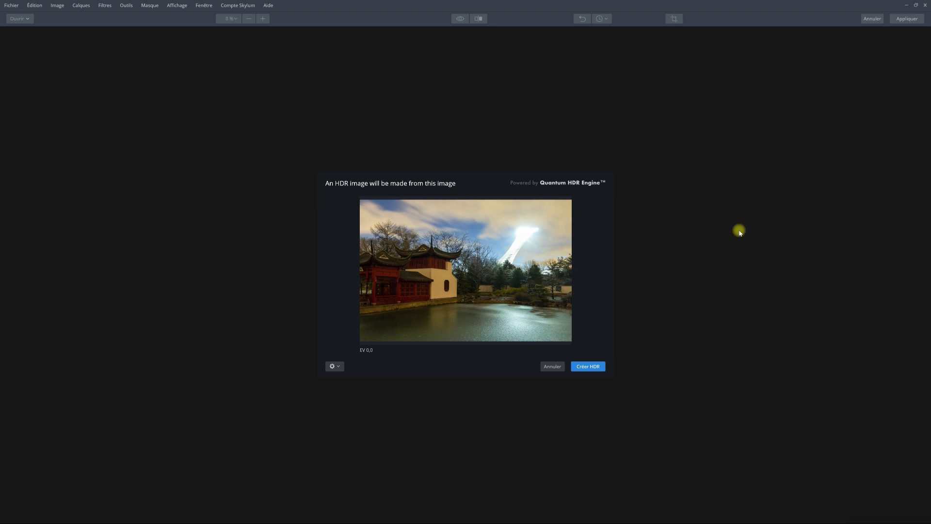
Step: Build the pavilion HDR image, then toggle Quick Preview to compare it with the original
click(600, 367)
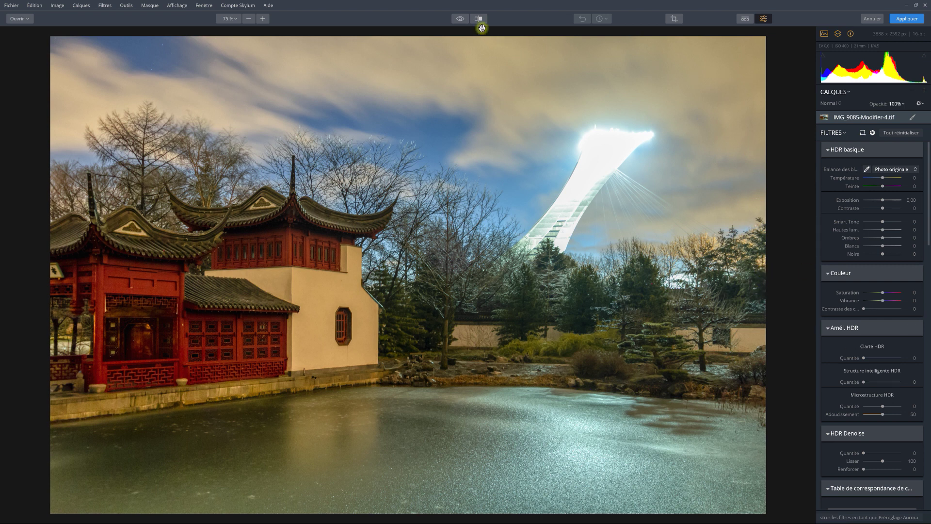
click(459, 19)
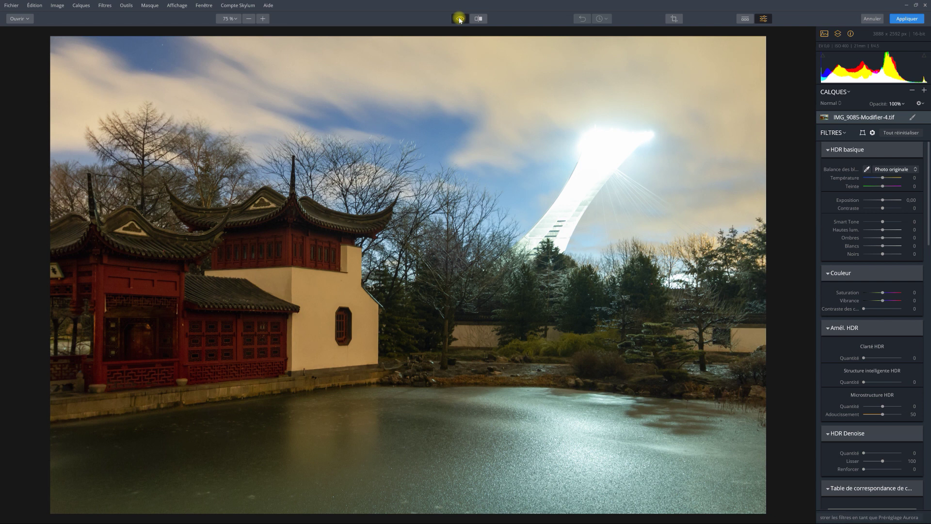
click(459, 19)
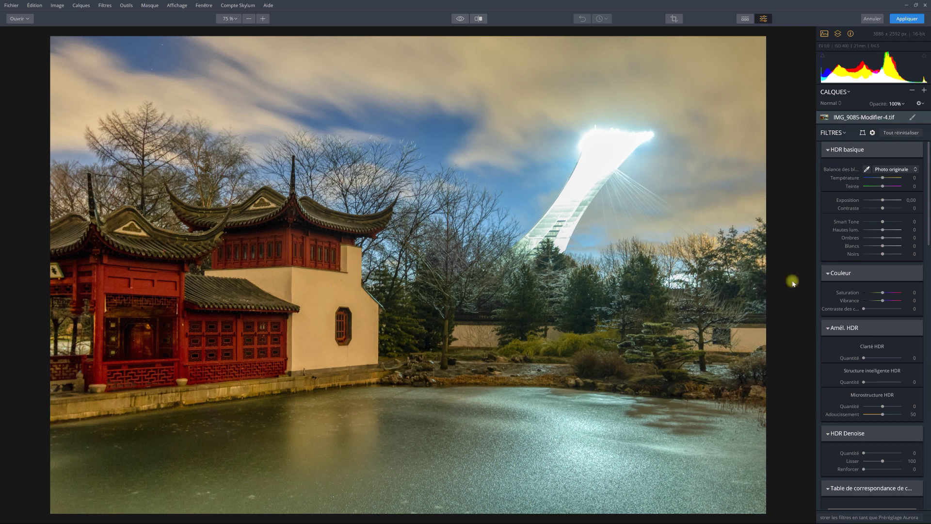
Step: Enable Courbe des tons, bend it slightly down, and add upper-midtone and shadow points
drag(927, 196, 927, 301)
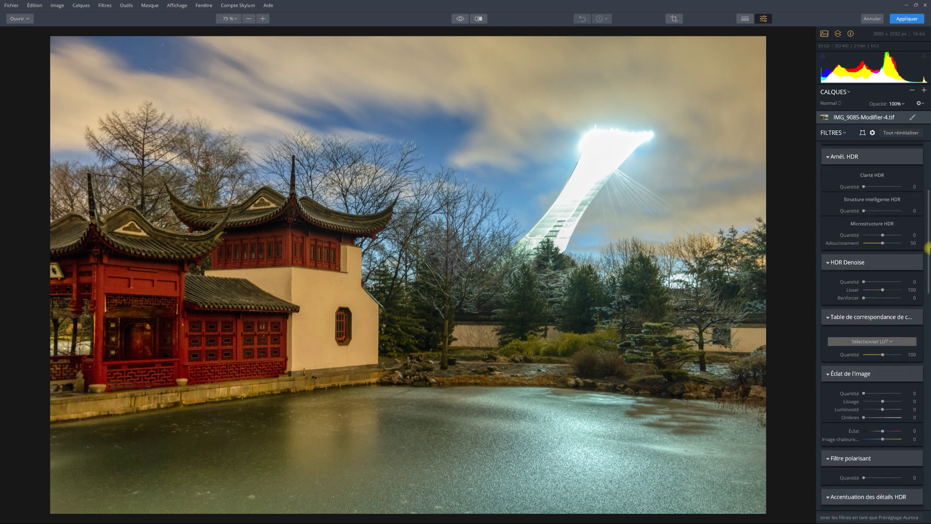
drag(927, 301, 928, 302)
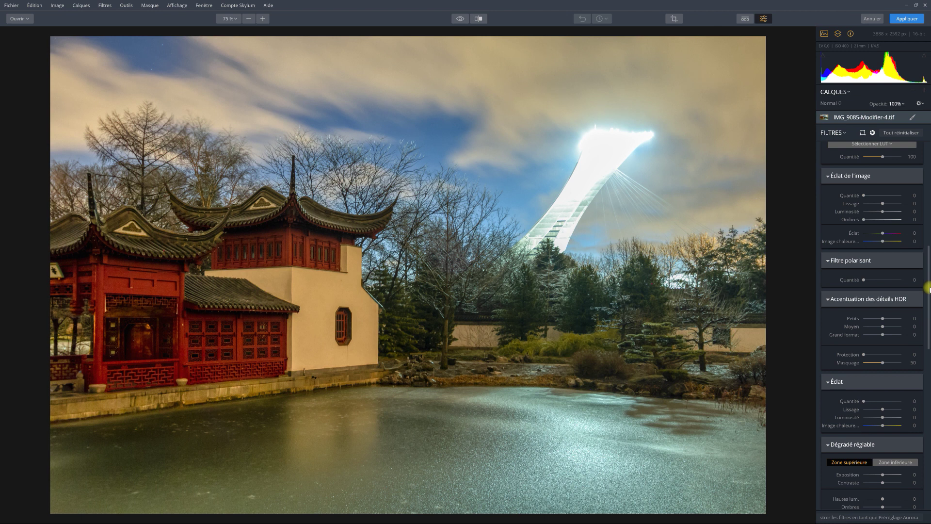
drag(928, 287, 927, 371)
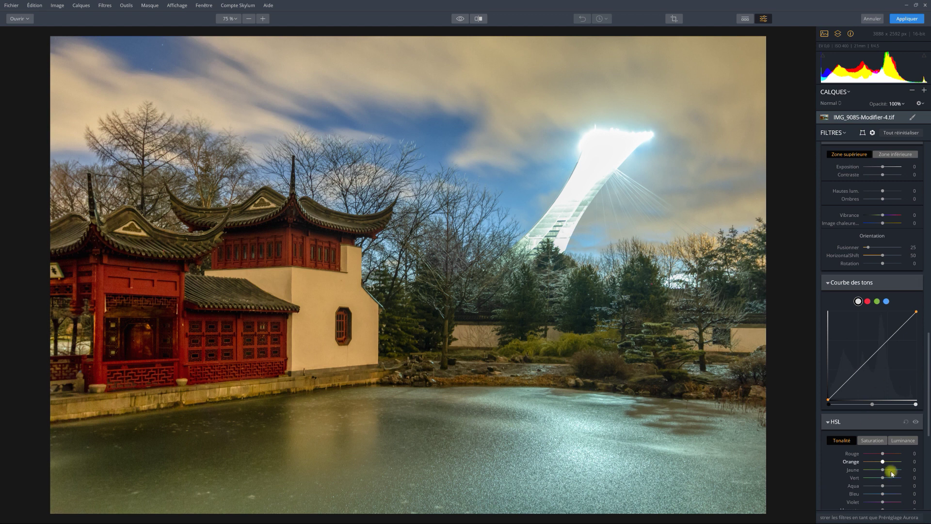
mouse_move(872, 353)
click(854, 376)
drag(854, 376, 853, 376)
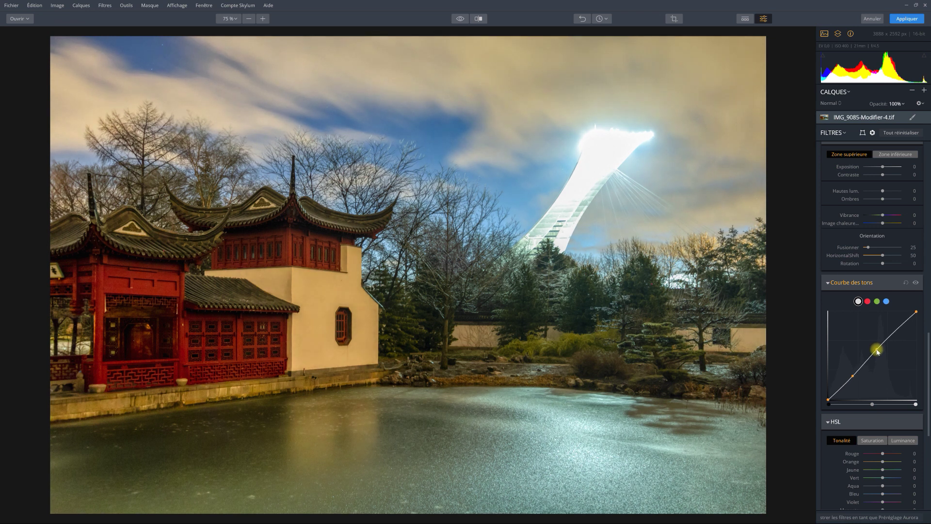
click(876, 350)
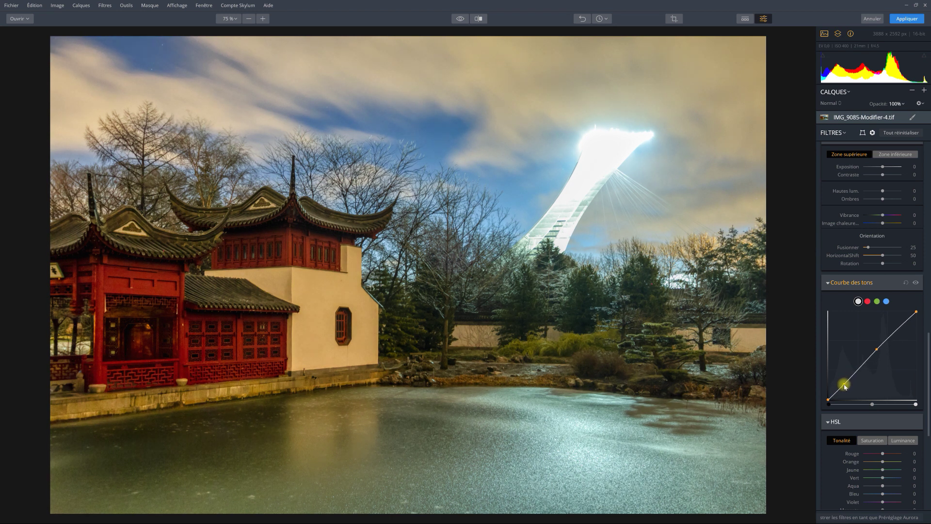
click(844, 385)
drag(929, 370, 929, 431)
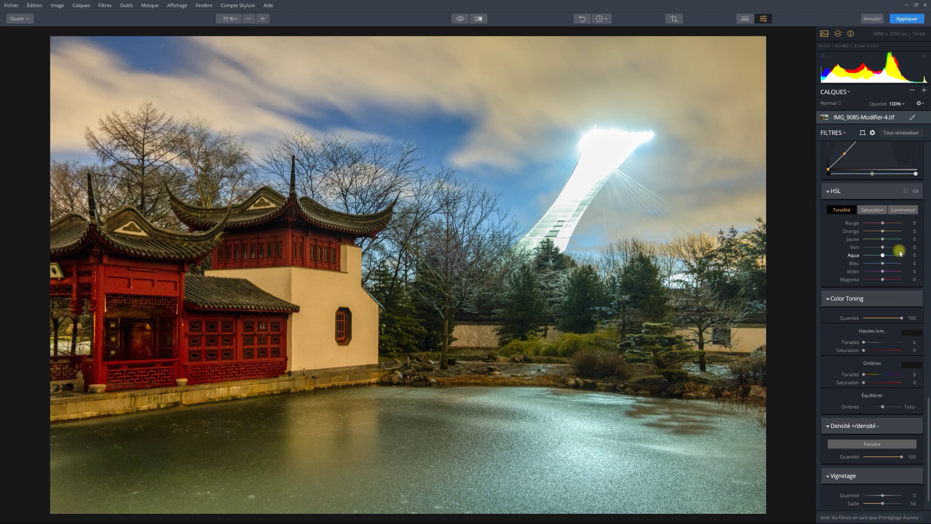
Step: Raise HSL Luminance for Bleu to 27 and Vert to 17
click(907, 210)
drag(882, 263, 888, 265)
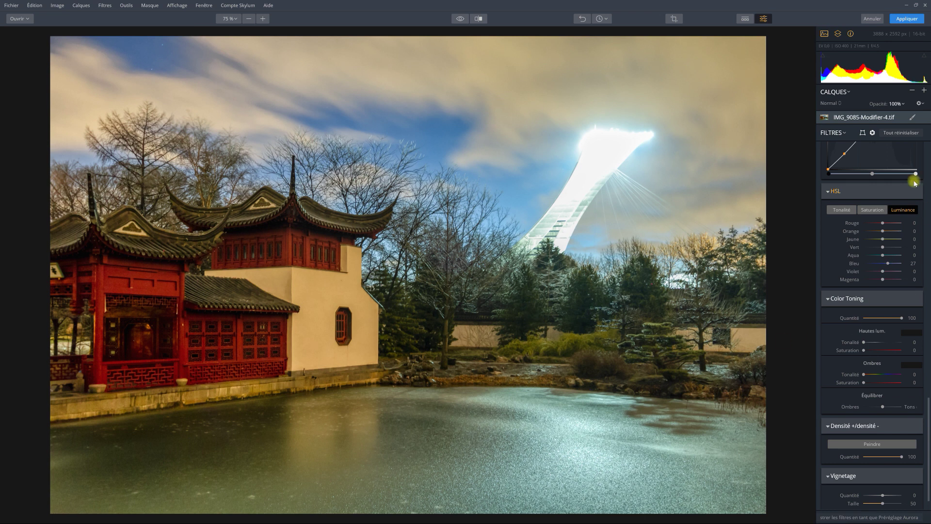
click(884, 248)
drag(884, 248, 887, 248)
drag(893, 249, 887, 249)
scroll(927, 397, up, 2)
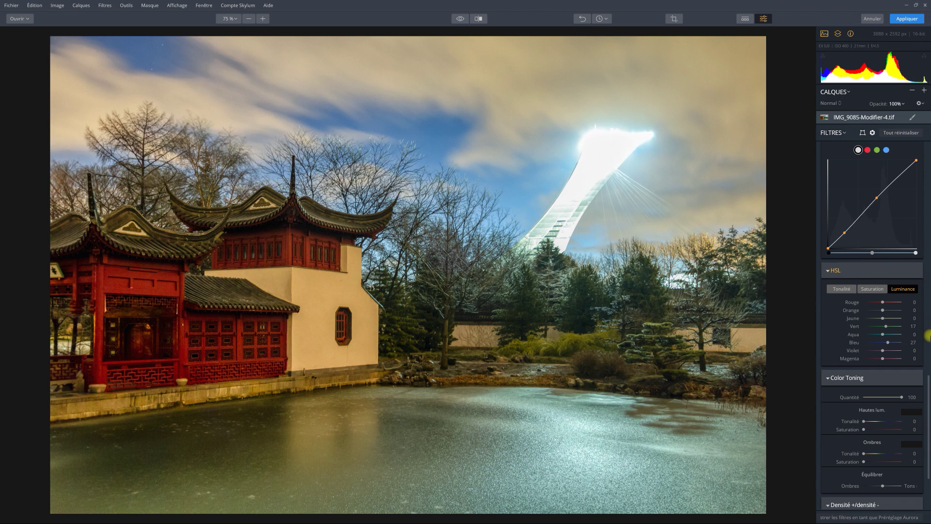
drag(928, 410, 890, 206)
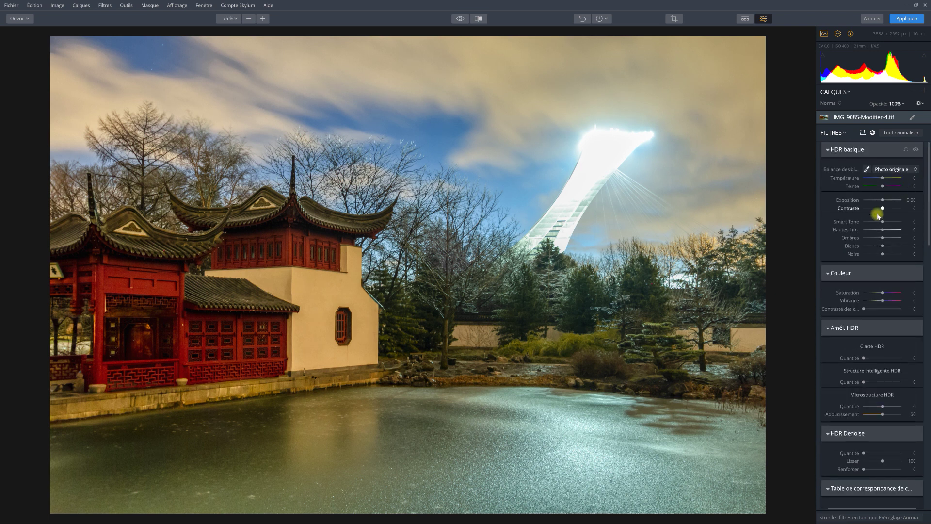
click(924, 56)
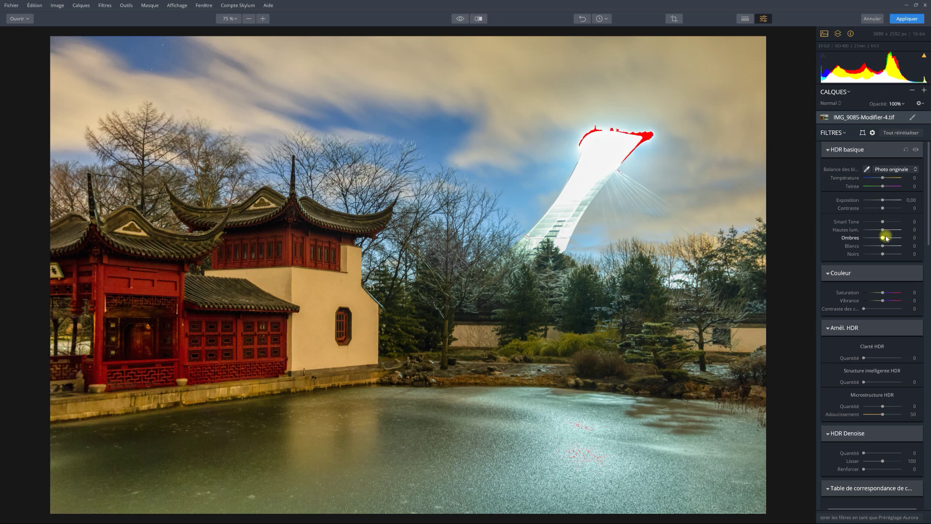
drag(884, 233, 871, 234)
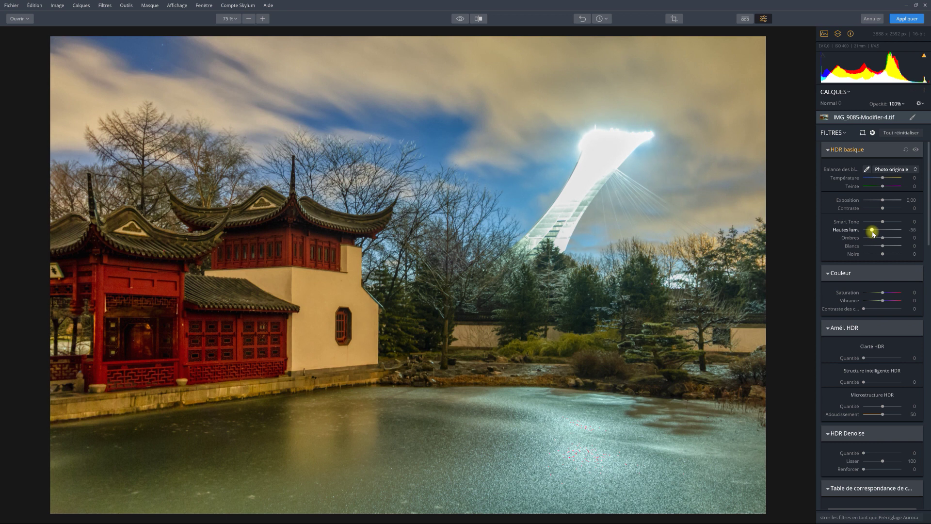
drag(872, 235, 872, 235)
drag(873, 234, 874, 234)
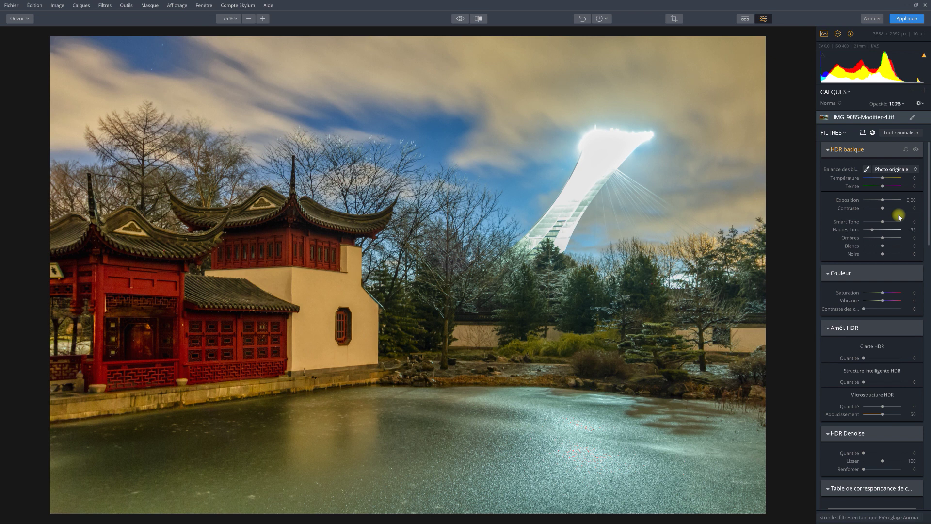
click(460, 20)
click(460, 19)
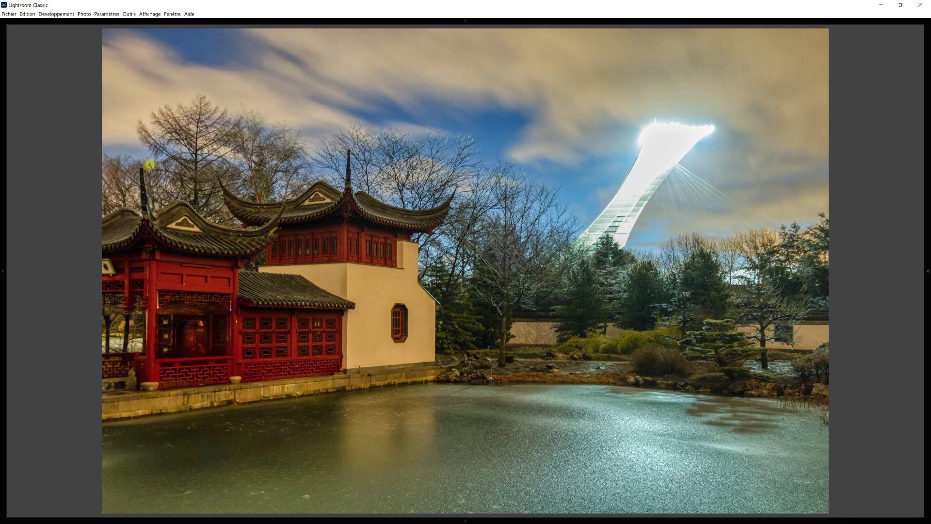
Step: Open the Photo menu to send the HDR-edited pavilion photo to another editor
click(84, 14)
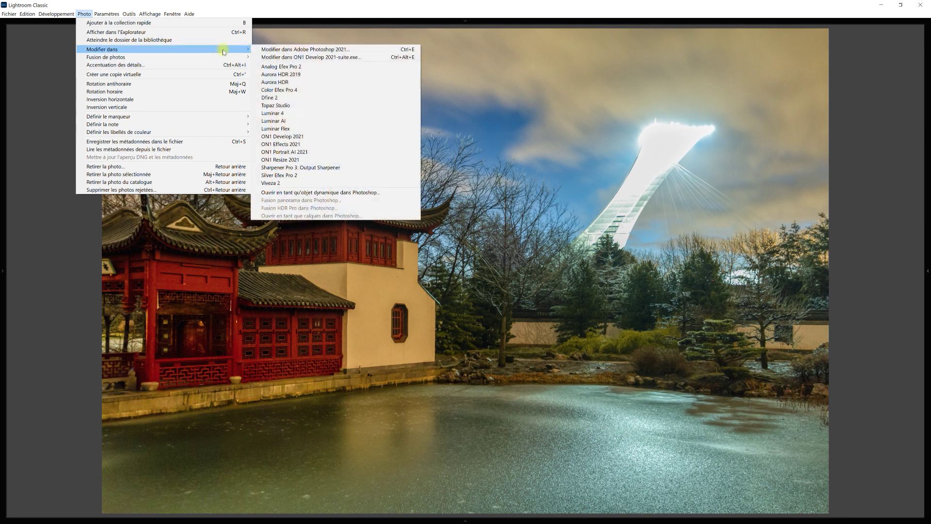
mouse_move(164, 48)
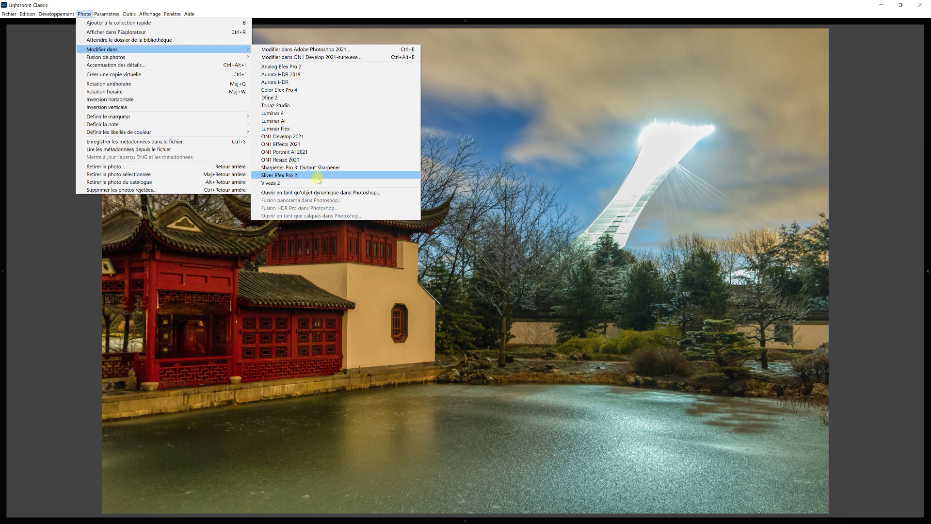
Step: Send a copy of the pavilion photo to Silver Efex Pro 2 using 'Modifier une copie'
click(319, 176)
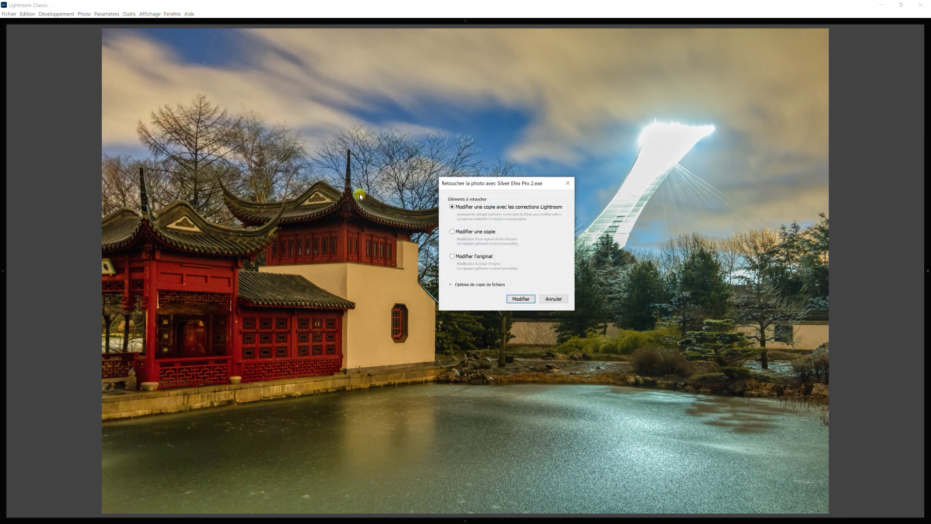
click(452, 232)
click(527, 301)
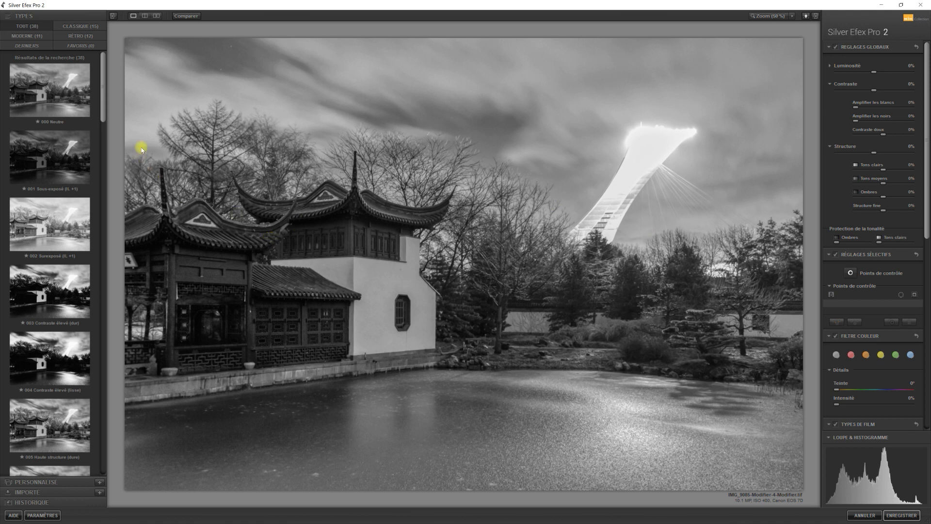
Step: Browse the preset gallery once the photo loads with the 000 Neutre preset
drag(103, 103, 104, 109)
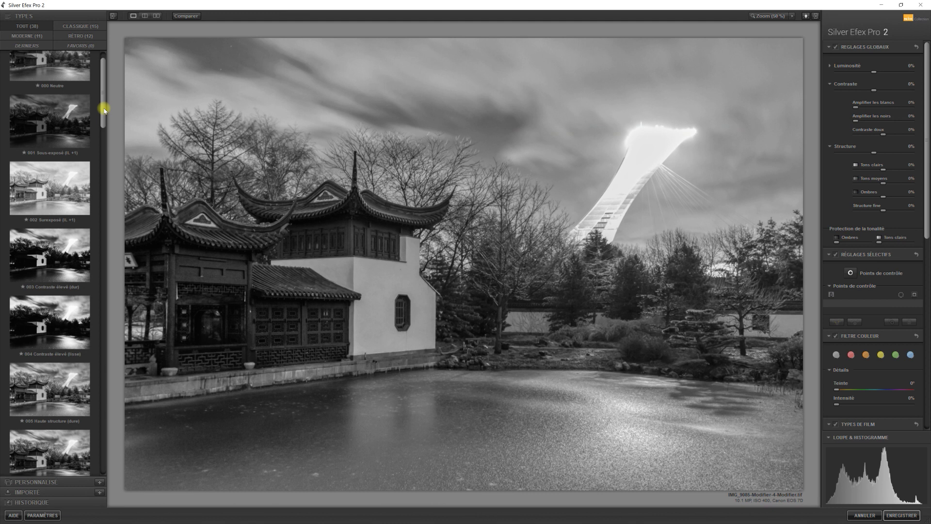
Step: Try 003 Contraste élevé (dur), undo it, and apply the 013 ND graduel preset
drag(104, 109, 108, 123)
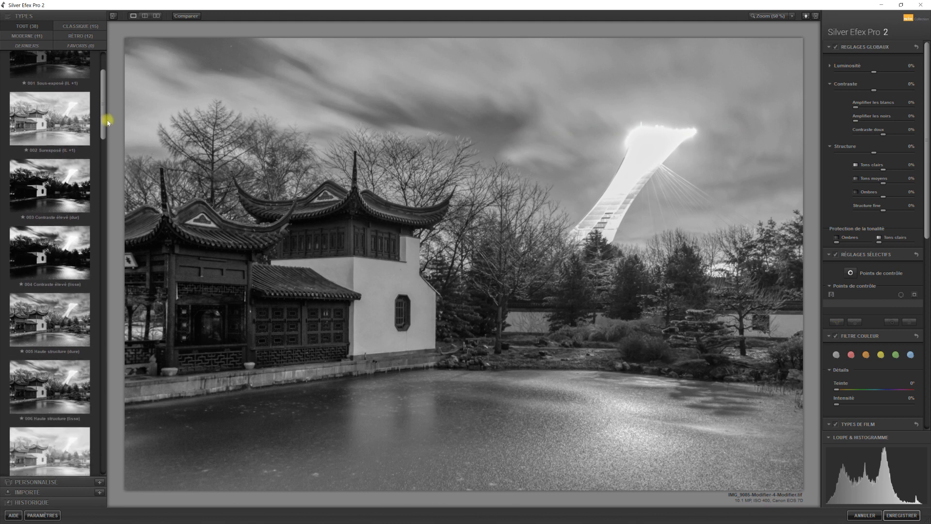
click(50, 182)
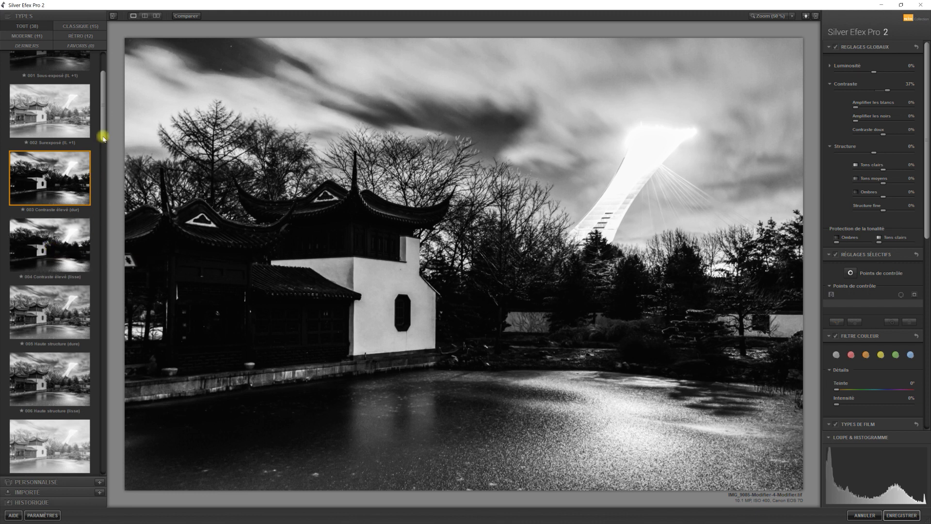
key(ctrl+z)
drag(103, 99, 102, 226)
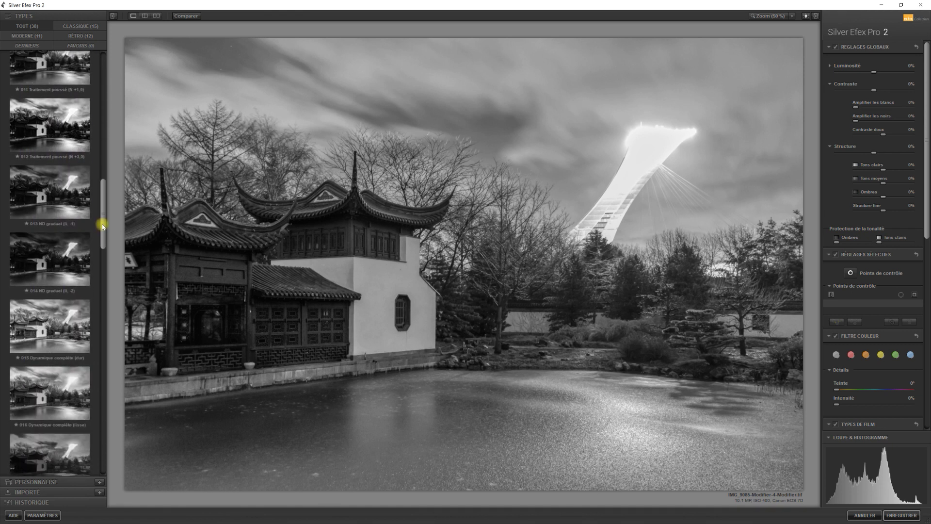
click(54, 196)
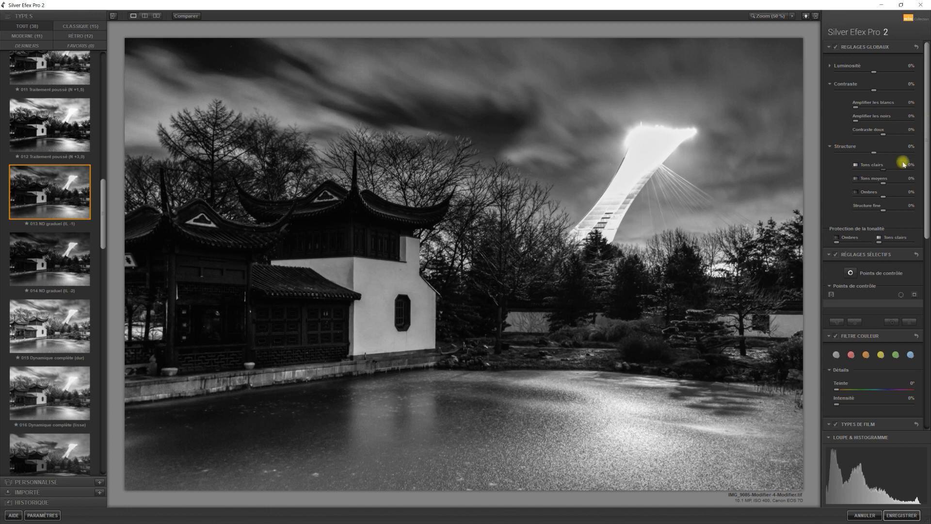
Step: Apply Virage toner 6 from Réglages de finition for a cool blue tone
drag(927, 129, 927, 334)
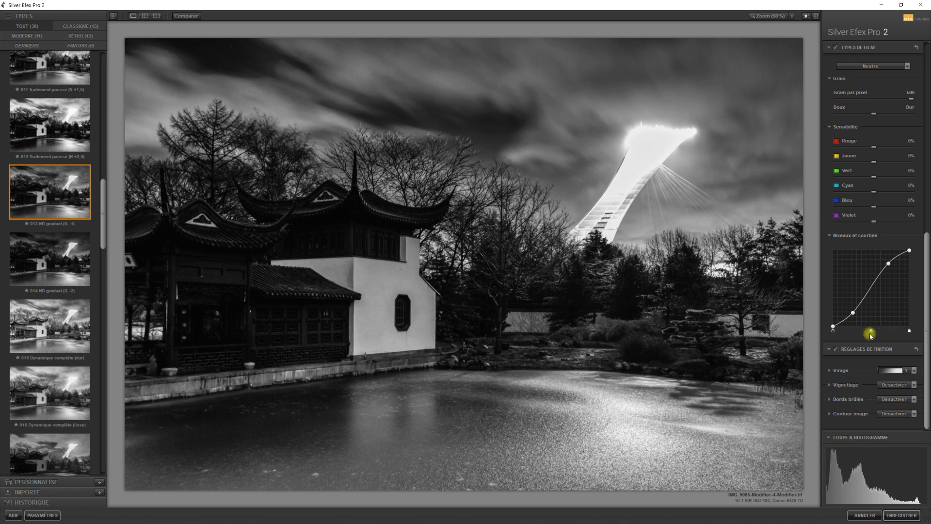
click(910, 370)
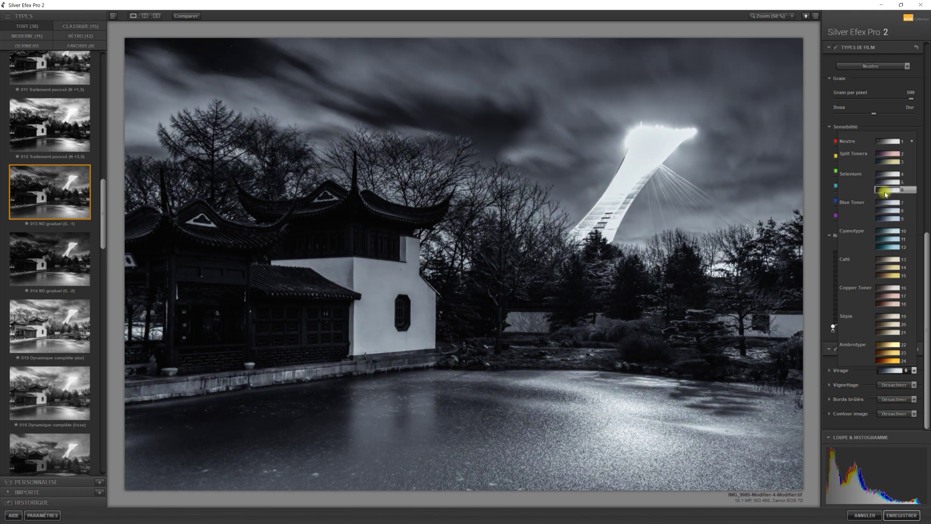
click(885, 191)
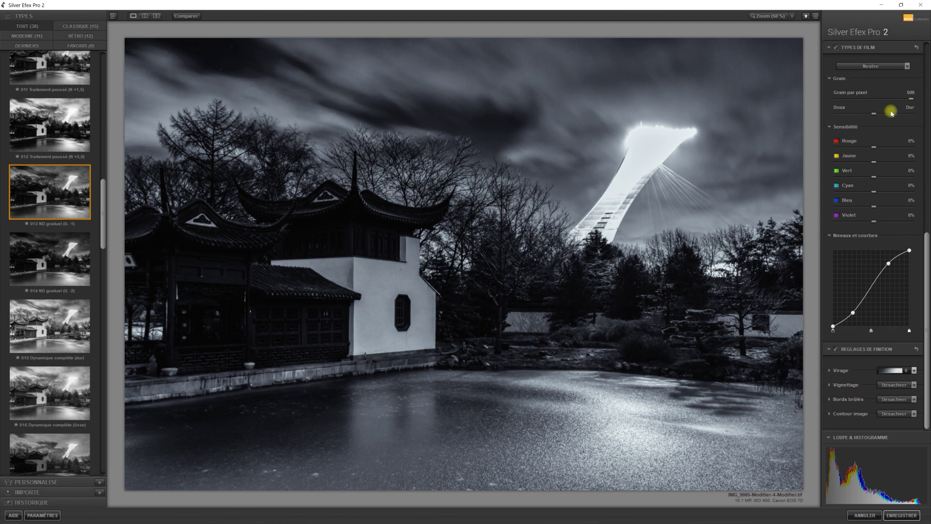
drag(926, 247, 927, 46)
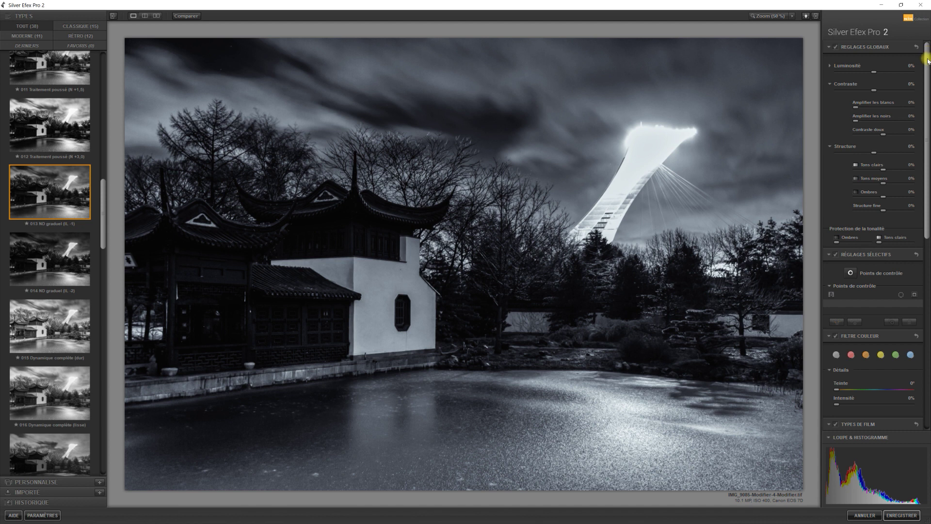
drag(928, 54, 927, 93)
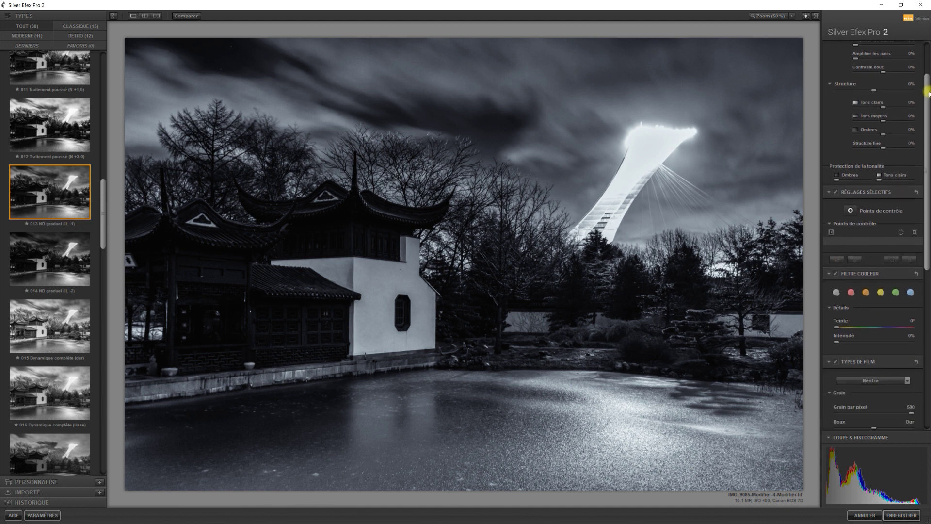
Step: Add an enlarged control point on the left pavilion roof with Luminosité 34% and Contraste 19%, then duplicate it
click(851, 211)
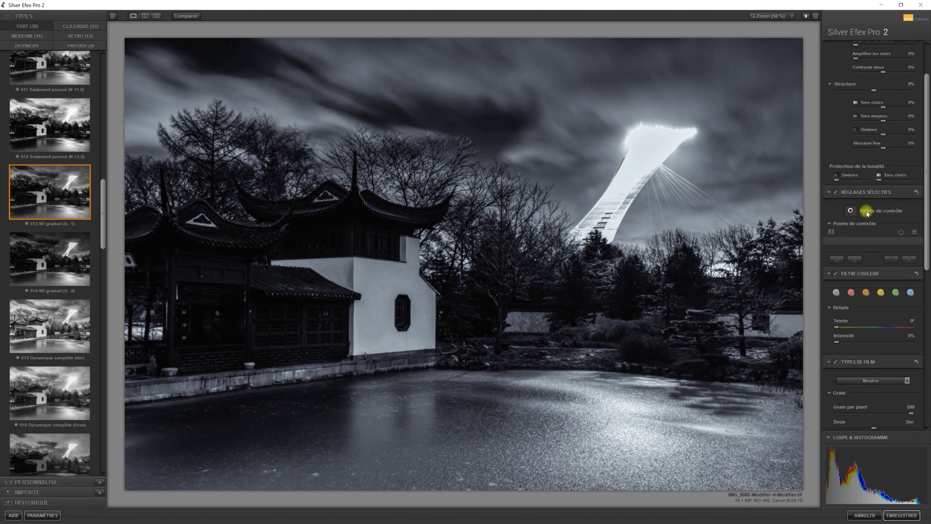
click(197, 241)
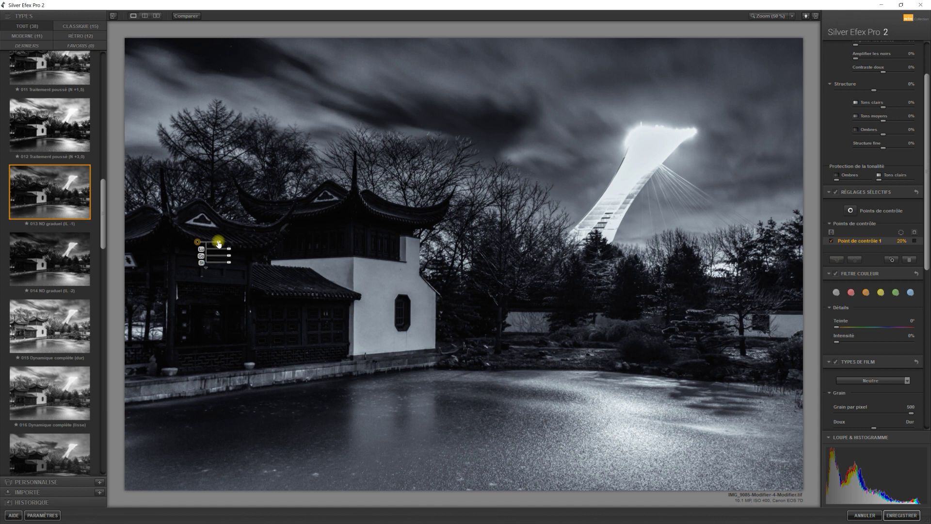
drag(219, 243, 221, 243)
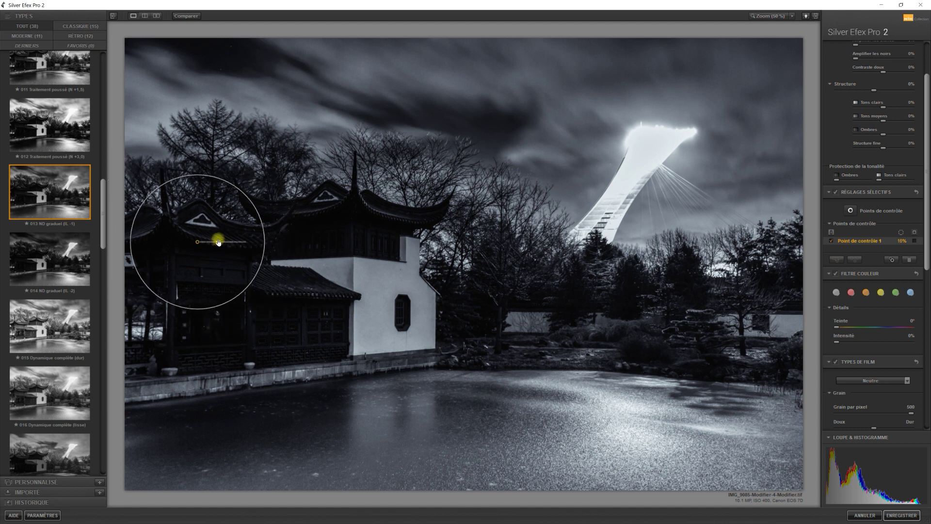
mouse_move(218, 242)
mouse_down()
mouse_move(199, 243)
mouse_move(235, 250)
mouse_up()
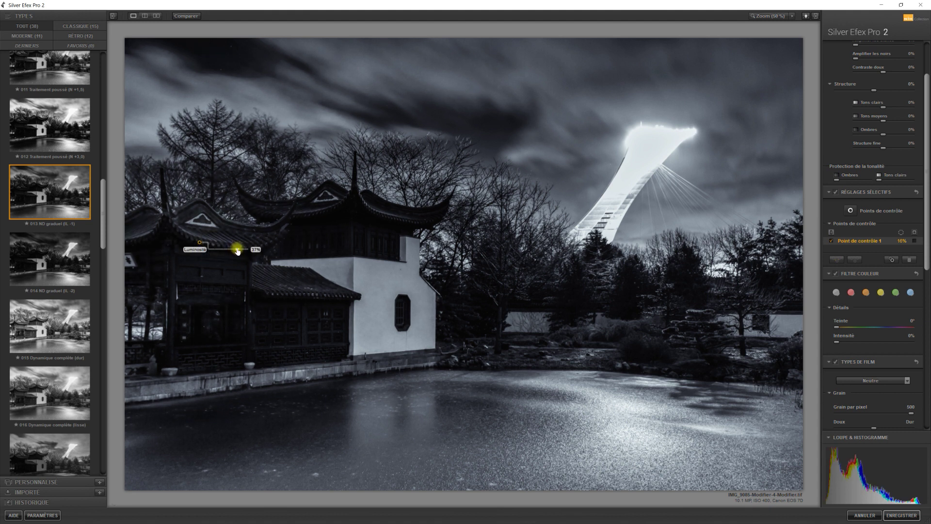
drag(237, 250, 237, 249)
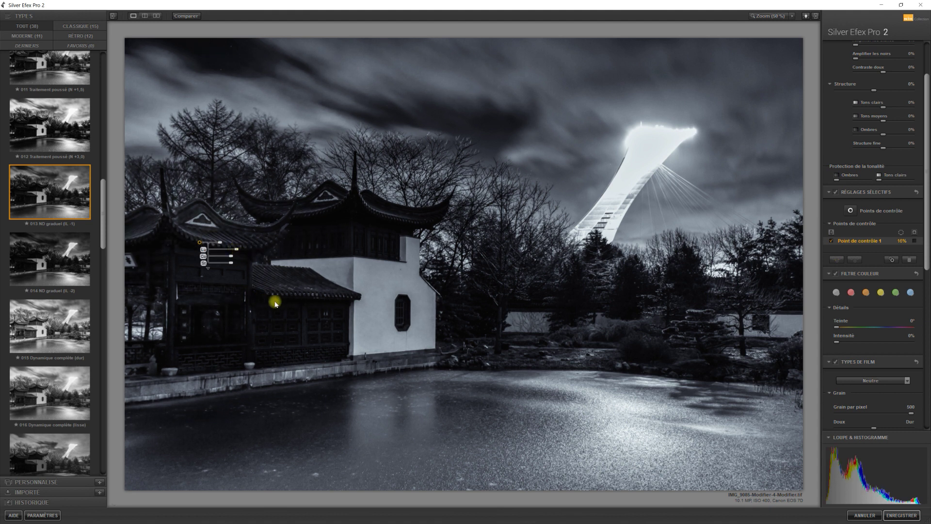
click(231, 256)
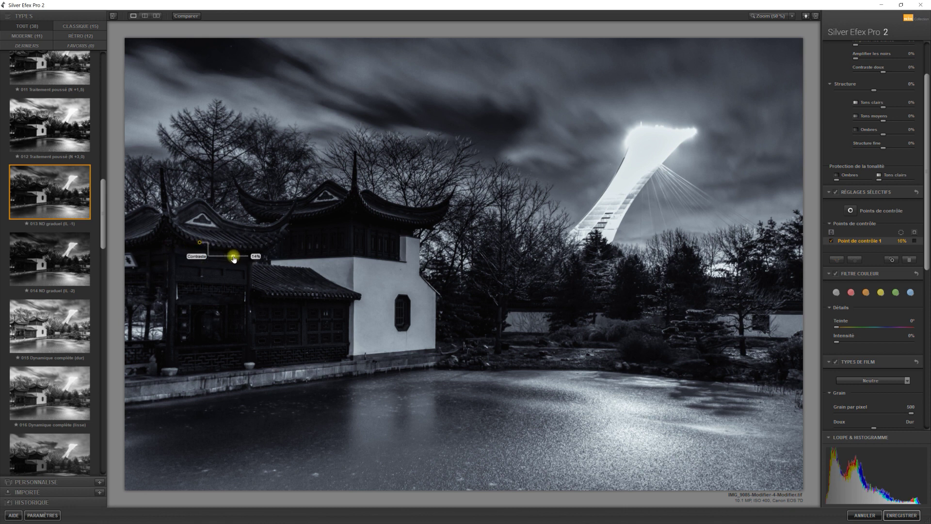
drag(234, 258, 213, 239)
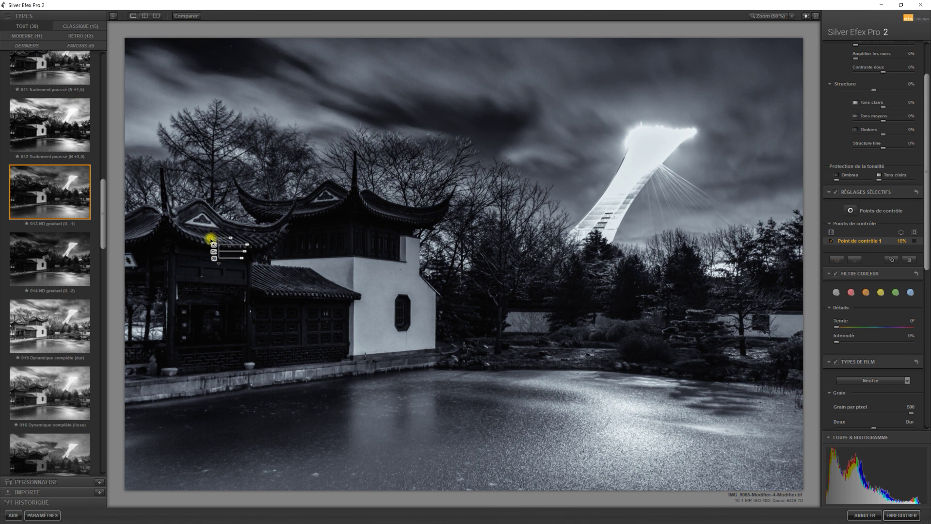
key(ctrl+d)
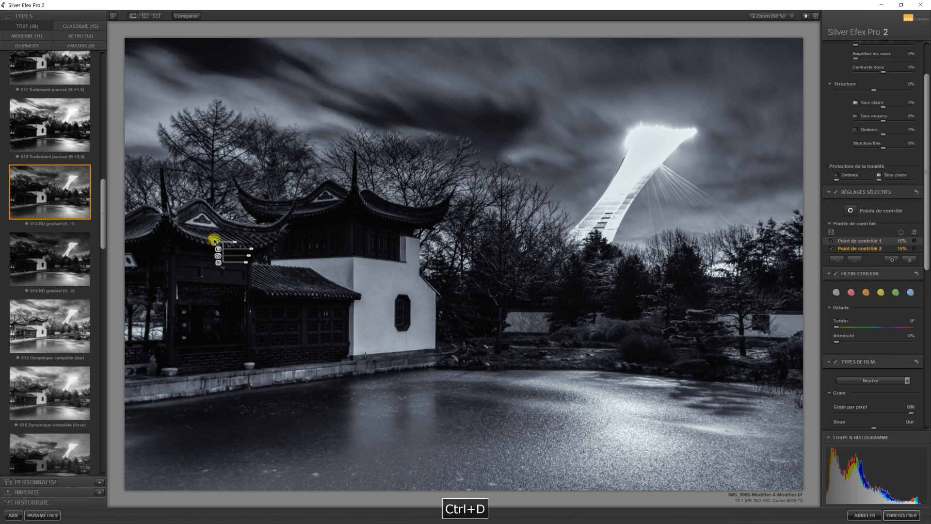
Step: Move the copied point left along the roof and place a third point on the pavilion's lower front
drag(213, 245, 146, 234)
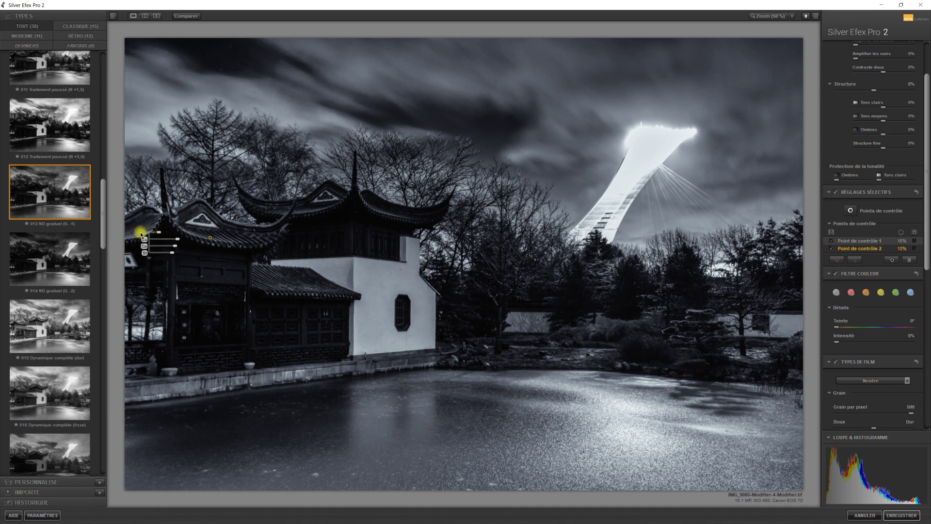
key(ctrl+d)
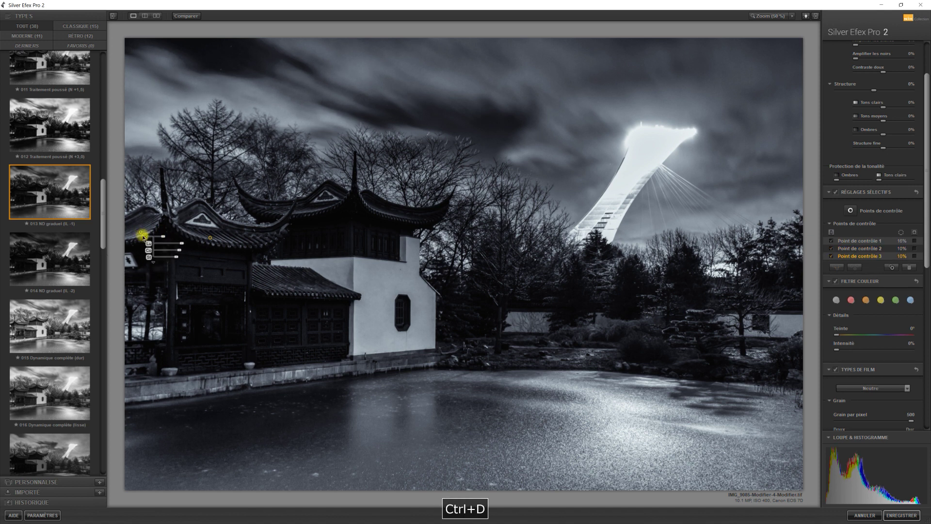
click(158, 270)
drag(172, 296, 209, 333)
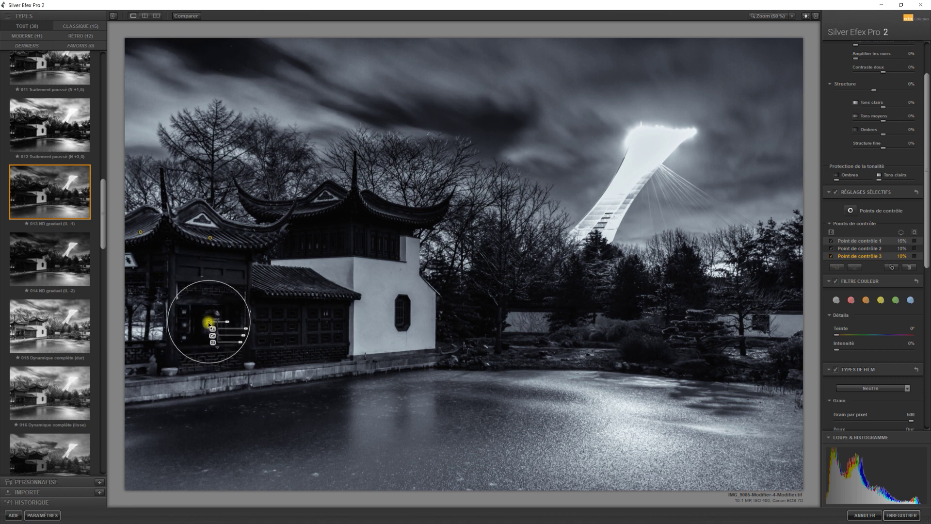
drag(210, 334, 250, 340)
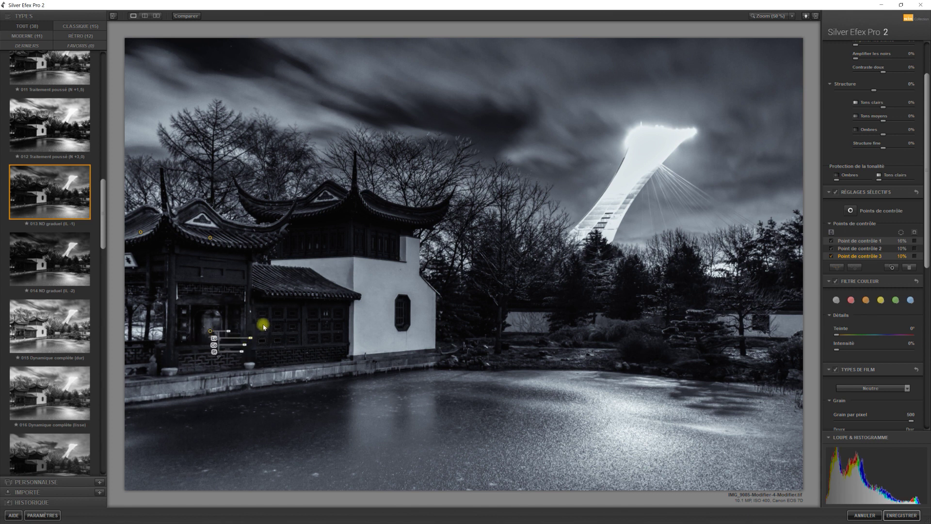
click(219, 357)
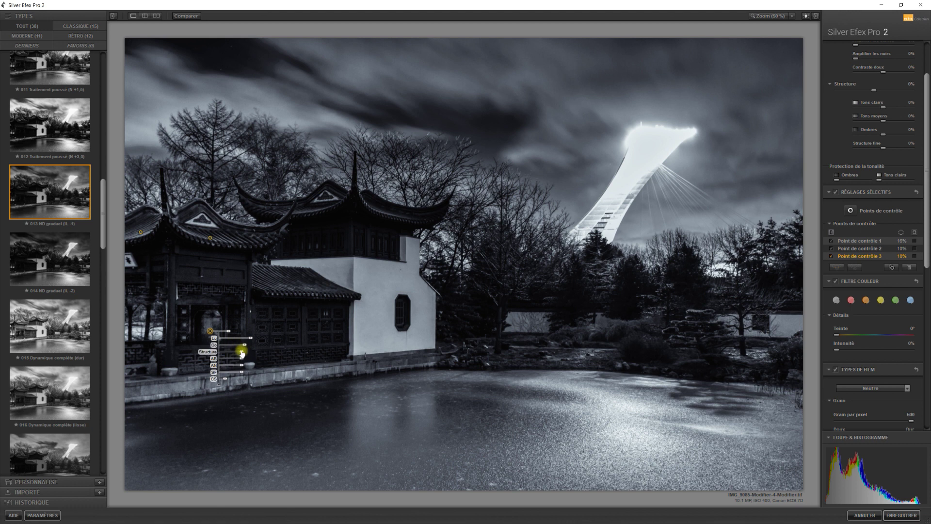
click(242, 353)
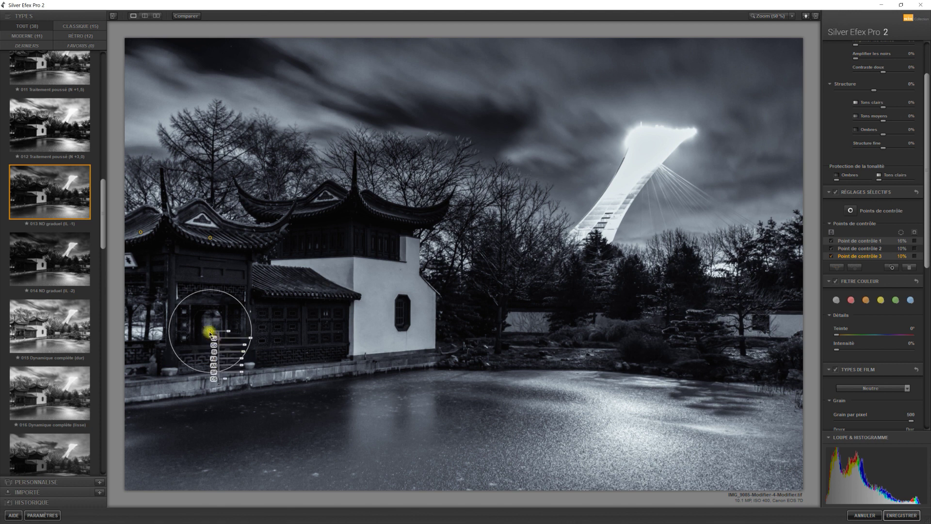
Step: Duplicate points onto the pavilion roof, the lower wall and the upper-storey window
key(ctrl+d)
mouse_move(214, 334)
mouse_down()
mouse_move(285, 282)
mouse_move(323, 291)
mouse_up()
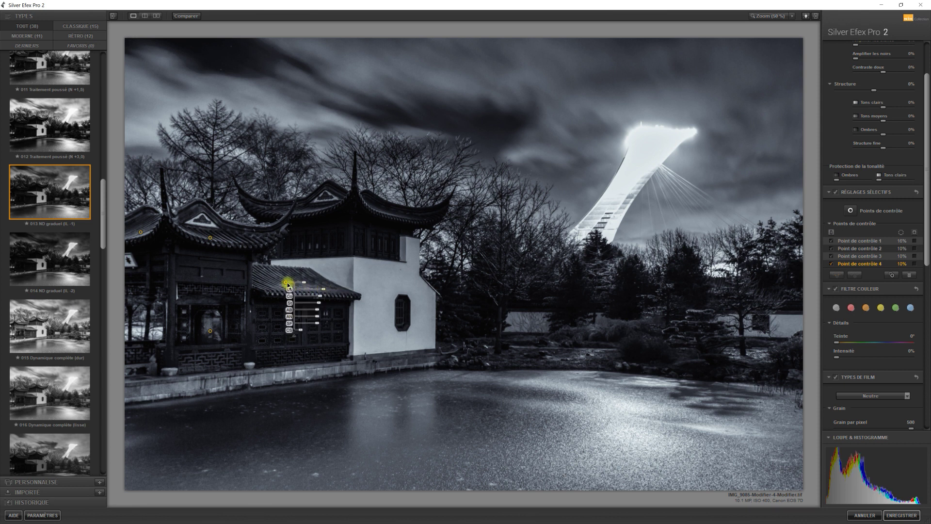
key(ctrl+d)
mouse_move(288, 286)
mouse_down()
mouse_move(294, 337)
mouse_move(300, 332)
mouse_up()
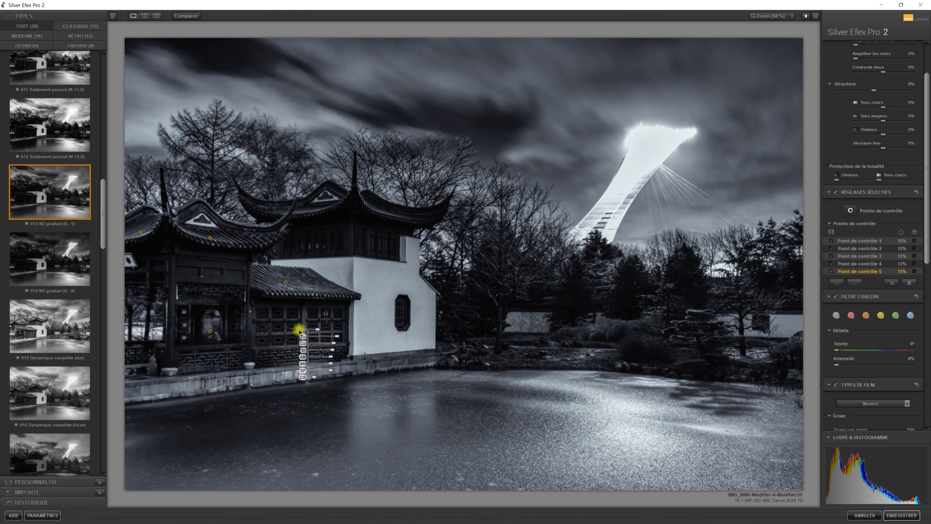
key(ctrl+d)
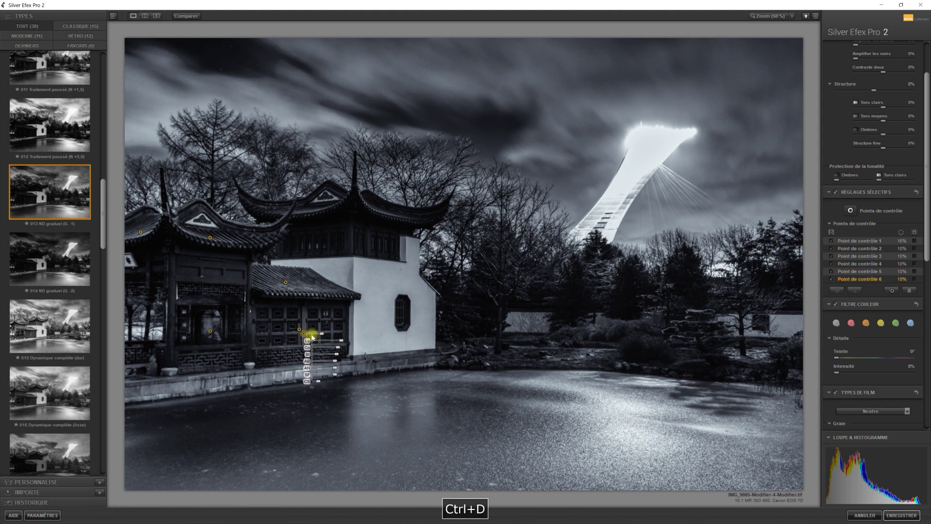
mouse_move(305, 332)
mouse_down()
mouse_move(359, 271)
mouse_move(355, 236)
mouse_up()
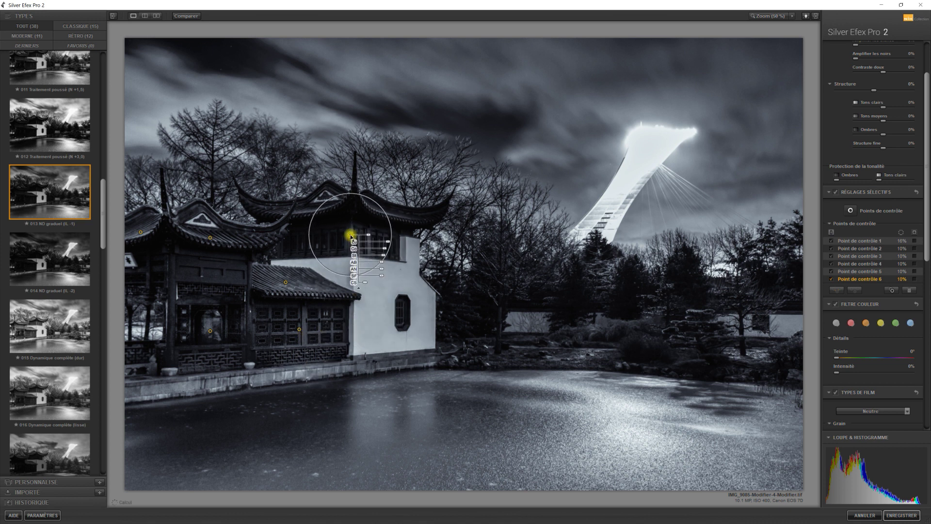
drag(355, 238, 369, 240)
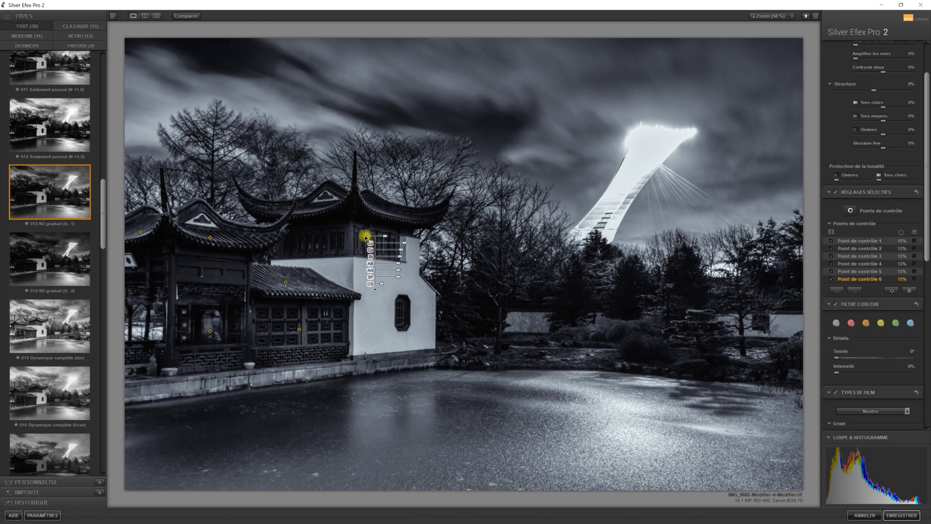
Step: Duplicate points onto the white wall, the upper white wall and the frozen pond
key(ctrl+d)
drag(366, 237, 387, 305)
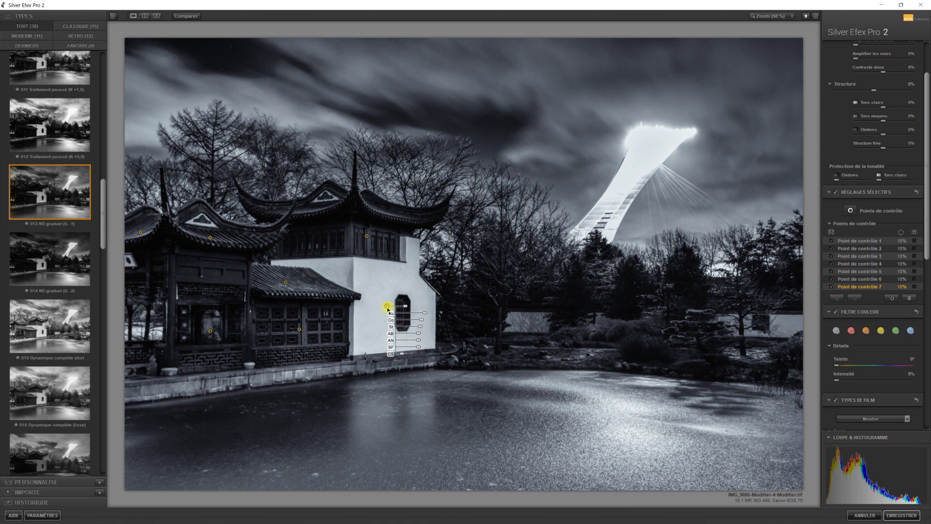
key(ctrl+d)
mouse_move(388, 308)
mouse_down()
mouse_move(338, 270)
mouse_move(355, 271)
mouse_up()
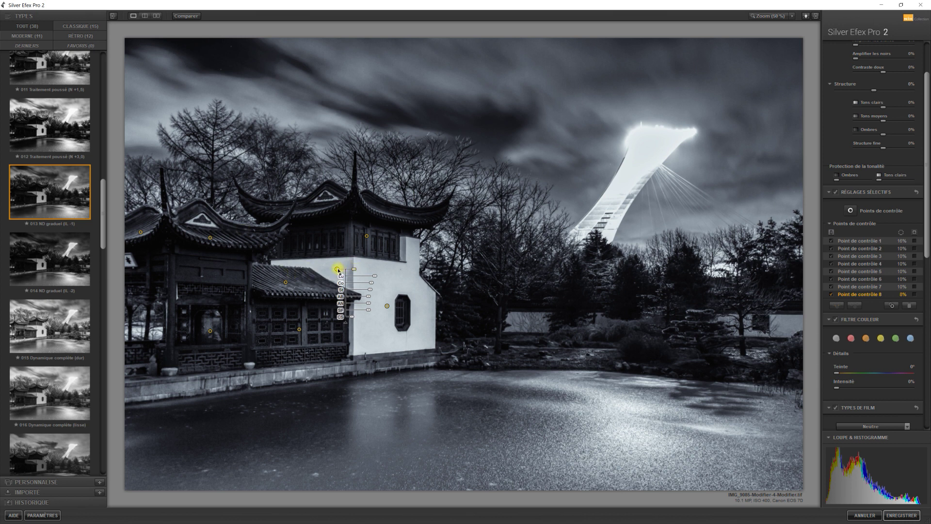
key(ctrl+d)
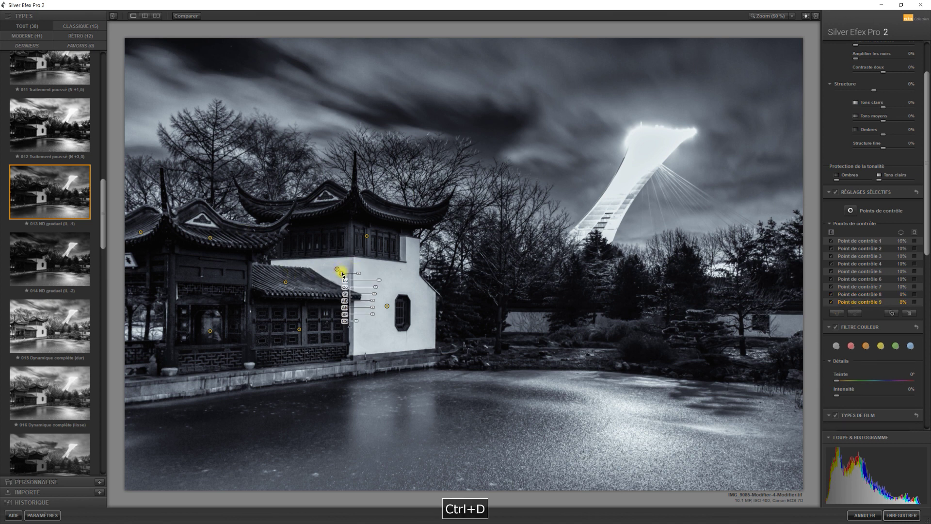
mouse_move(338, 271)
mouse_down()
mouse_move(237, 430)
mouse_move(275, 431)
mouse_up()
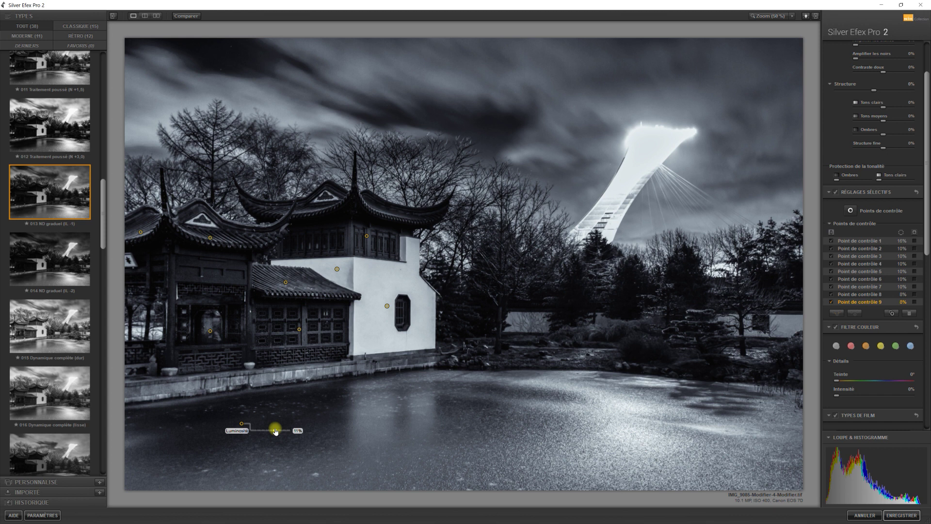
Step: Adjust the left pond control point's brightness and lower its contrast to 6%
drag(275, 431, 274, 428)
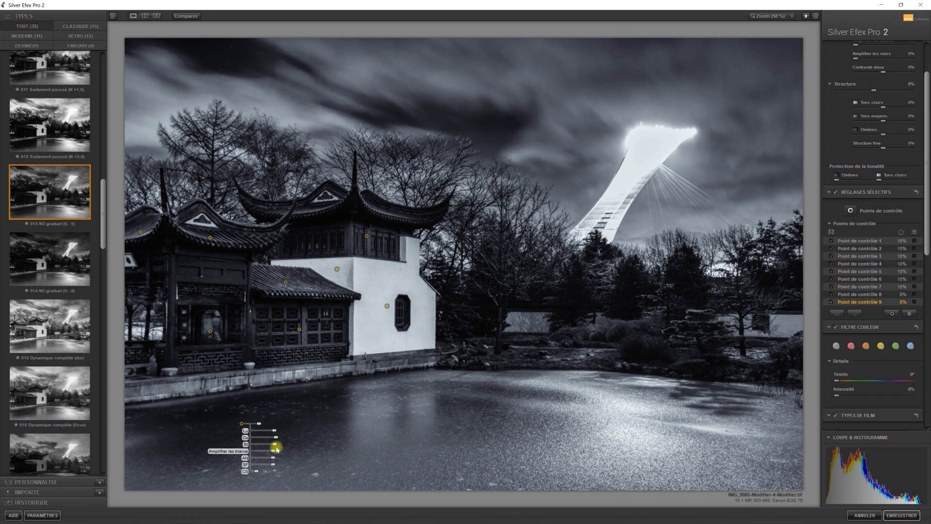
drag(278, 441, 276, 439)
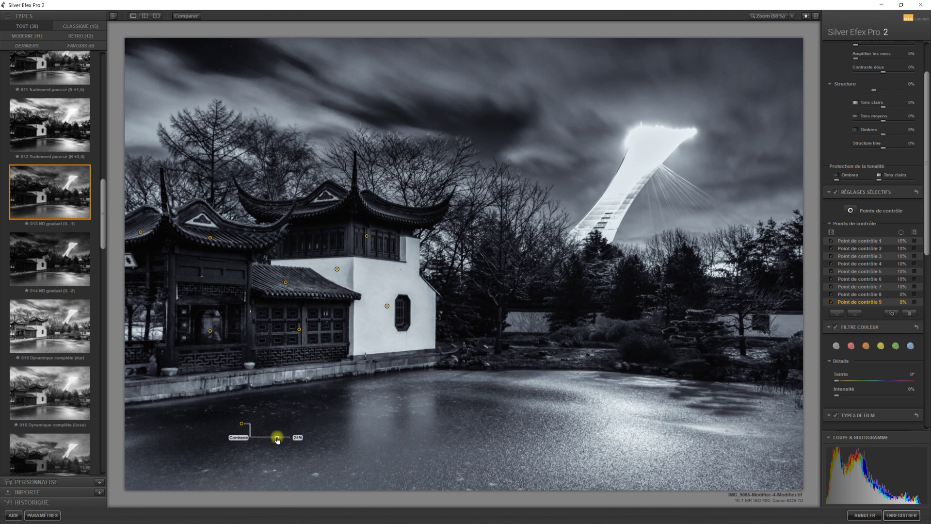
drag(276, 439, 274, 439)
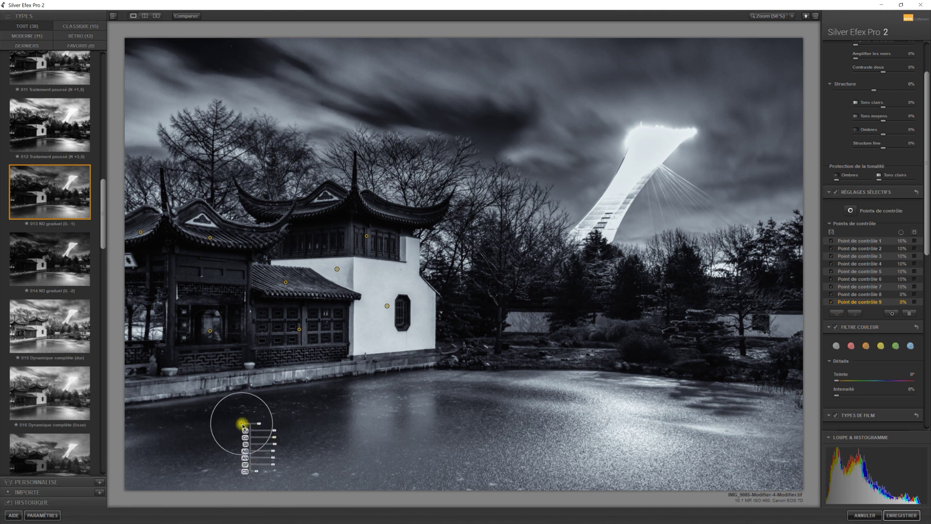
Step: Duplicate the pond point onto the pond's right side and darken it, then drag a point toward the tower
key(ctrl+d)
mouse_move(242, 426)
mouse_down()
mouse_move(592, 425)
mouse_move(662, 408)
mouse_move(486, 390)
mouse_up()
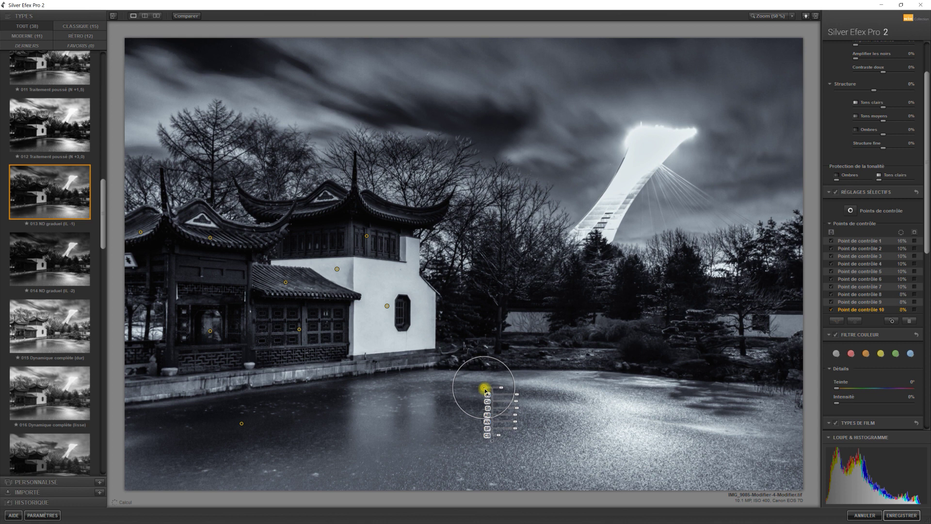
drag(517, 396, 514, 397)
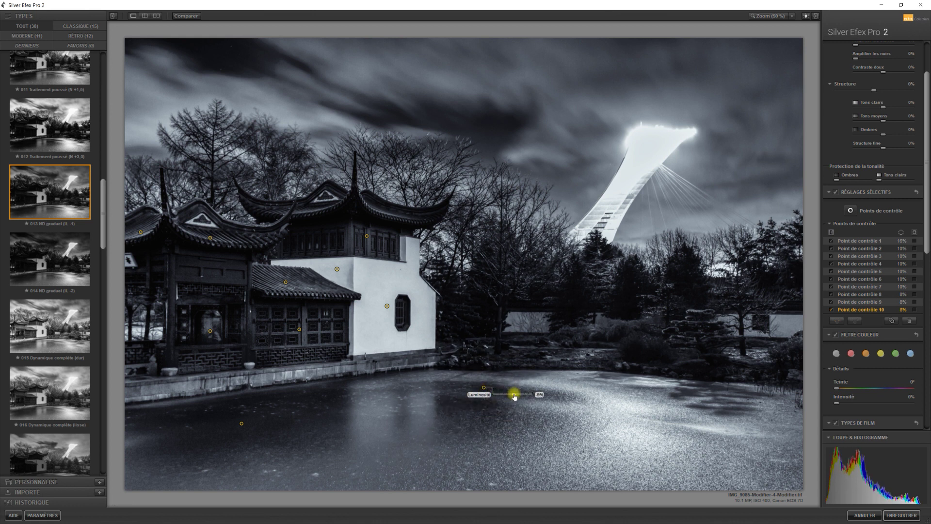
drag(514, 396, 515, 397)
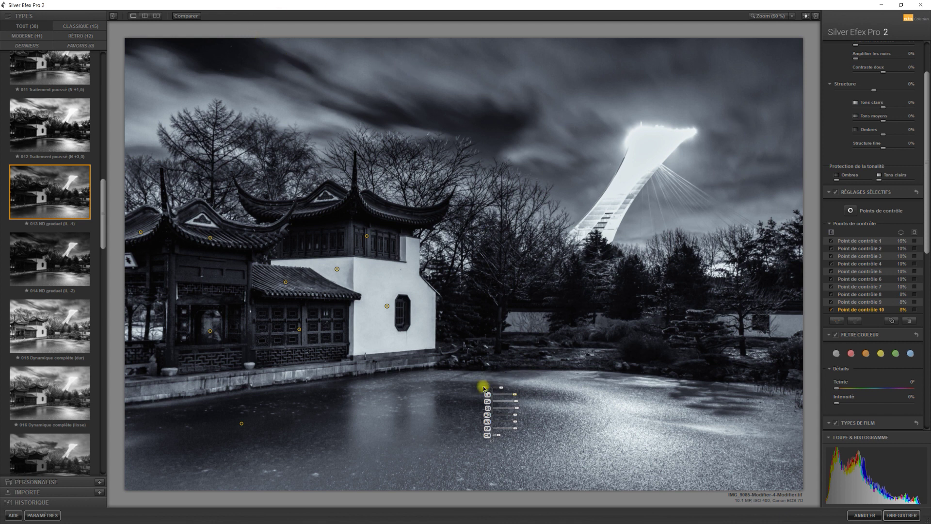
drag(483, 388, 747, 117)
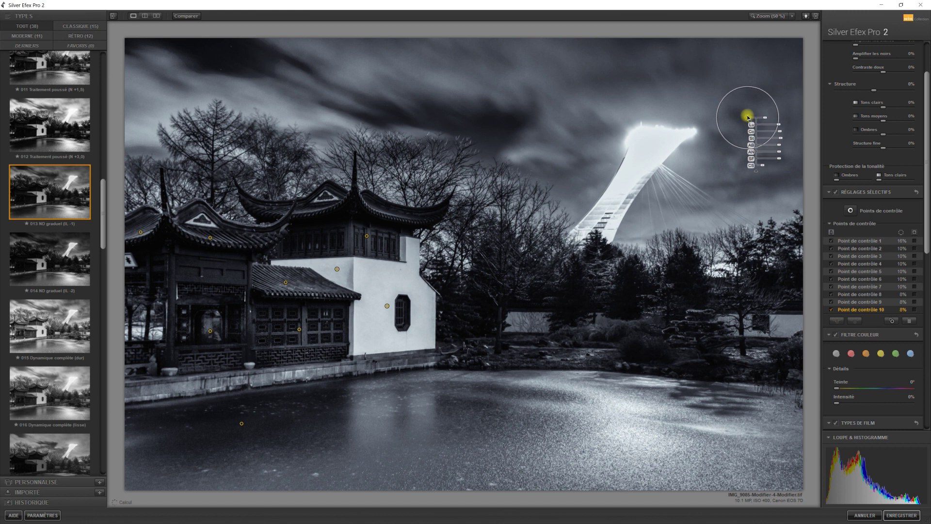
Step: Enlarge the sky point beside the tower, darken it to about -16%, and compare with the original
drag(779, 123, 776, 125)
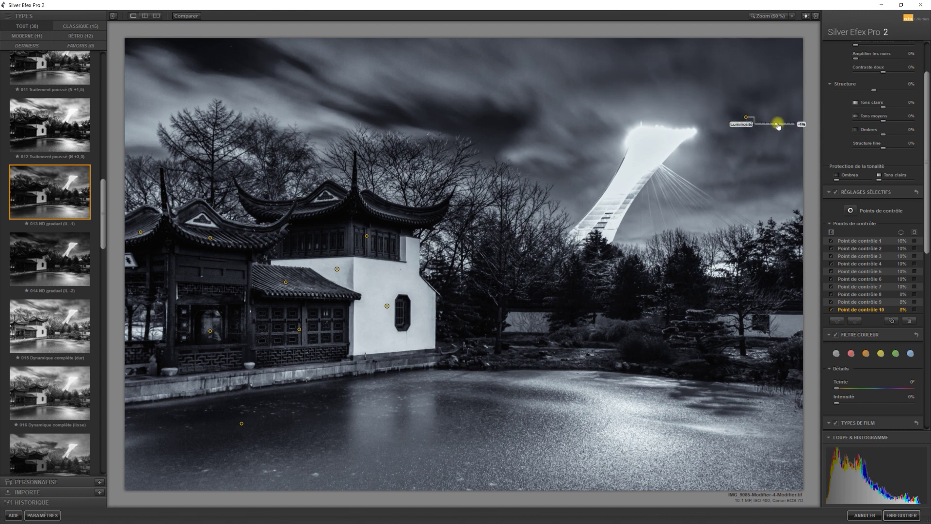
drag(761, 119, 763, 101)
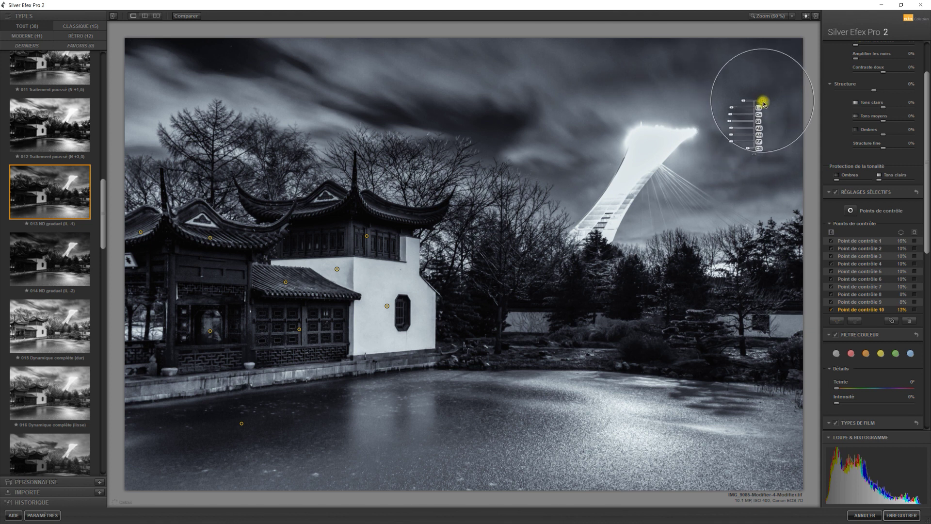
drag(743, 101, 746, 117)
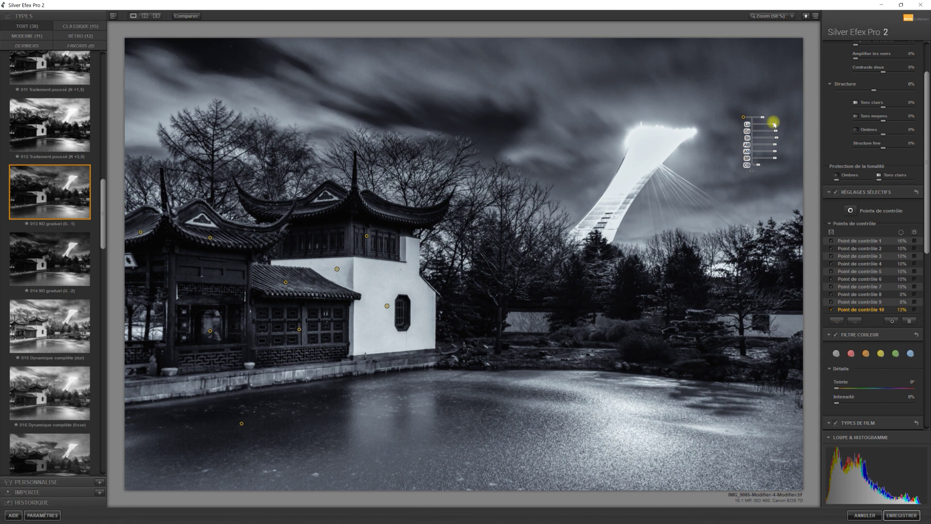
drag(774, 126, 773, 127)
click(192, 17)
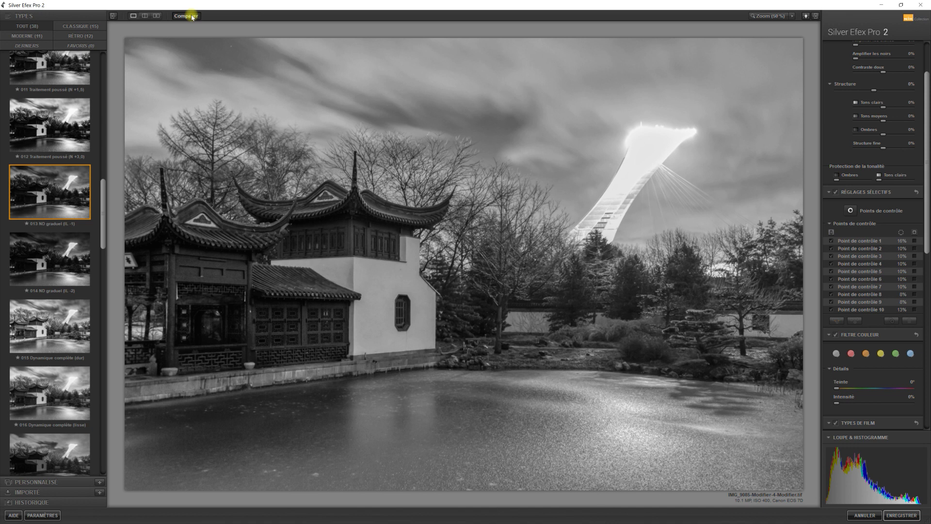
click(192, 17)
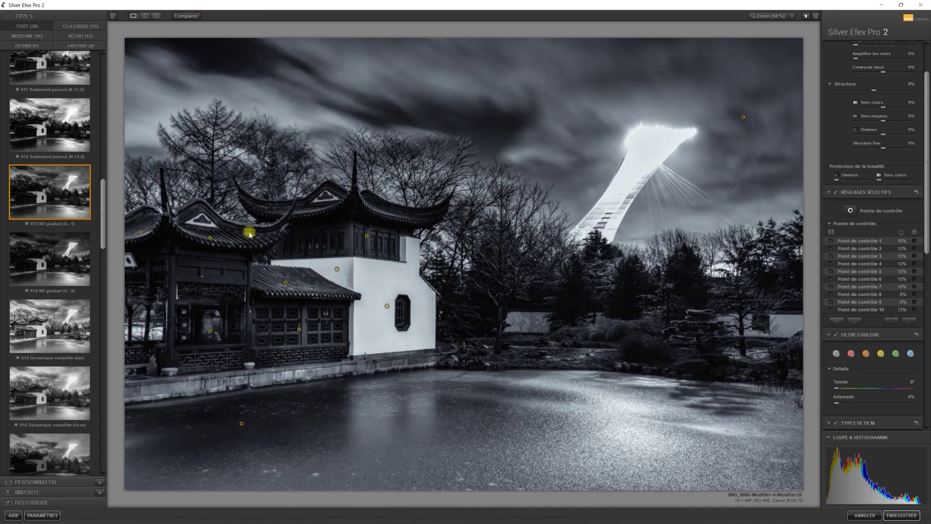